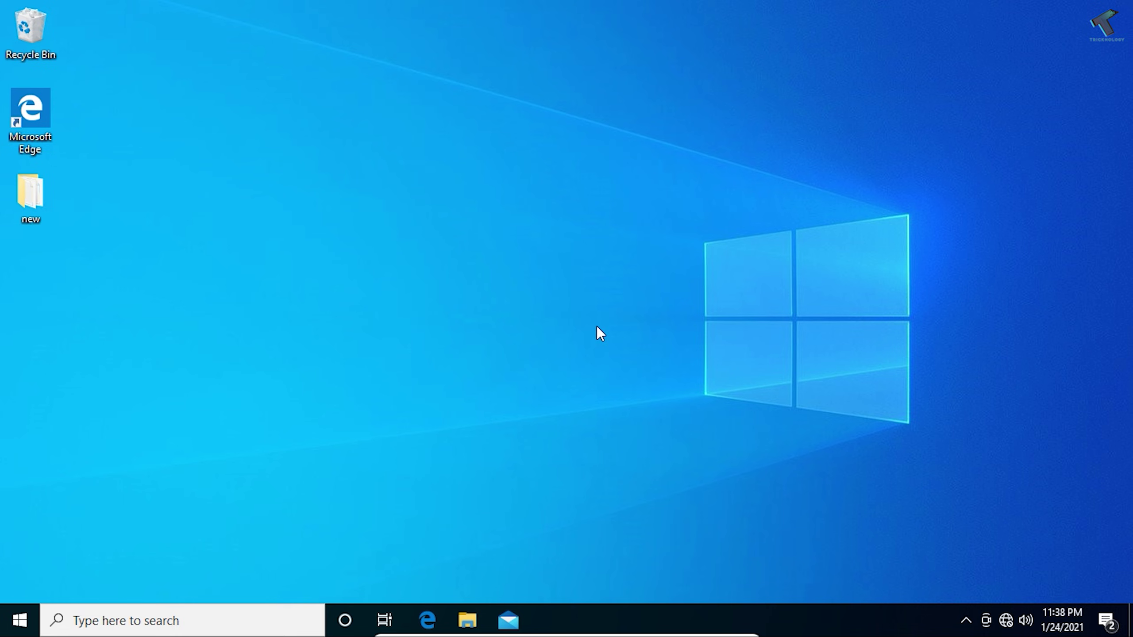
Create a blank 'New Text Document' on the desktop with its default name and open it in Notepad.
right_click(302, 183)
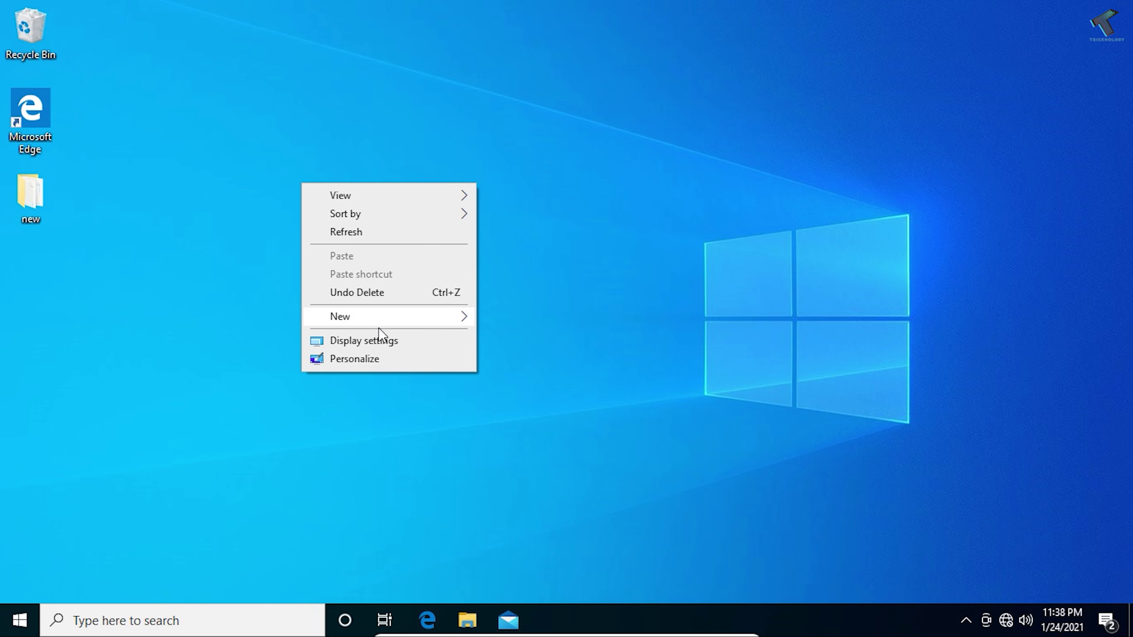
mouse_move(379, 321)
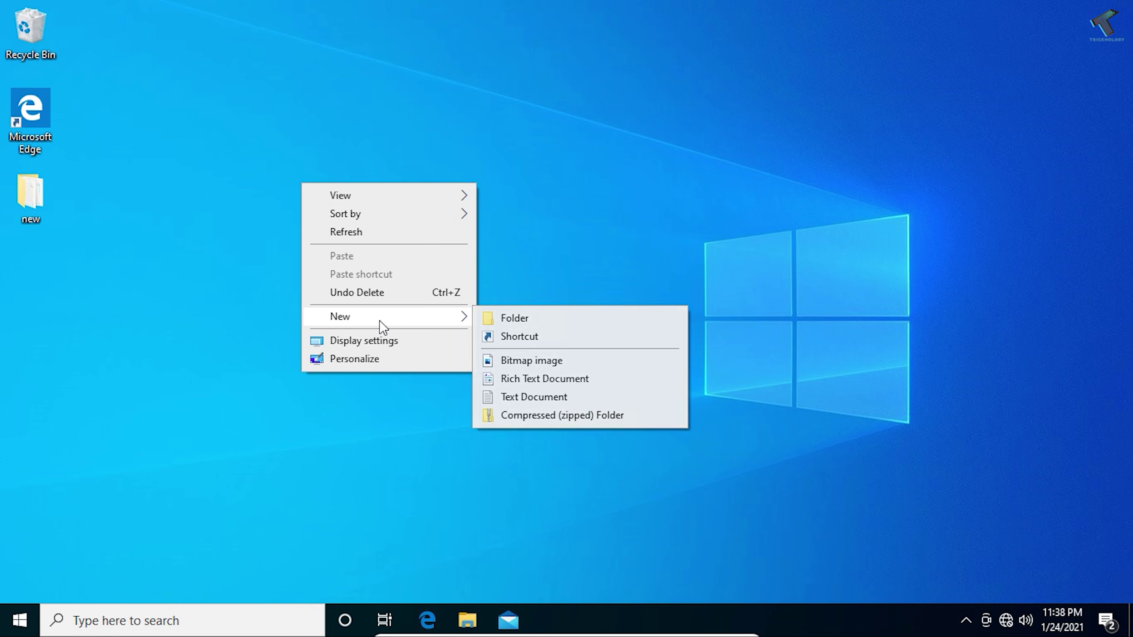
right_click(374, 157)
mouse_move(437, 289)
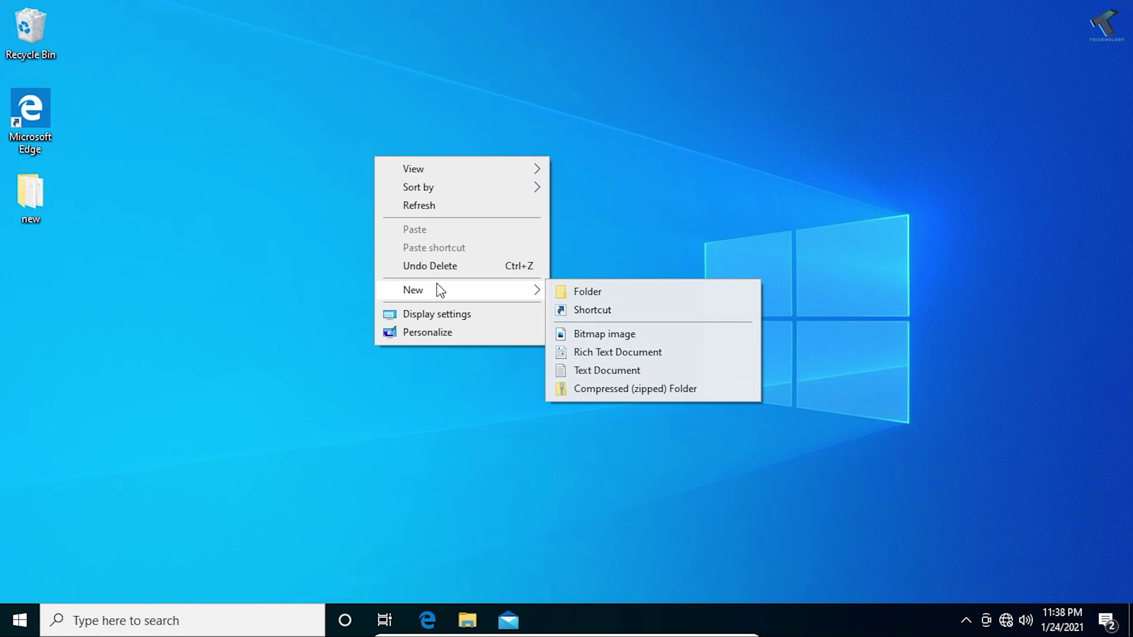
click(637, 370)
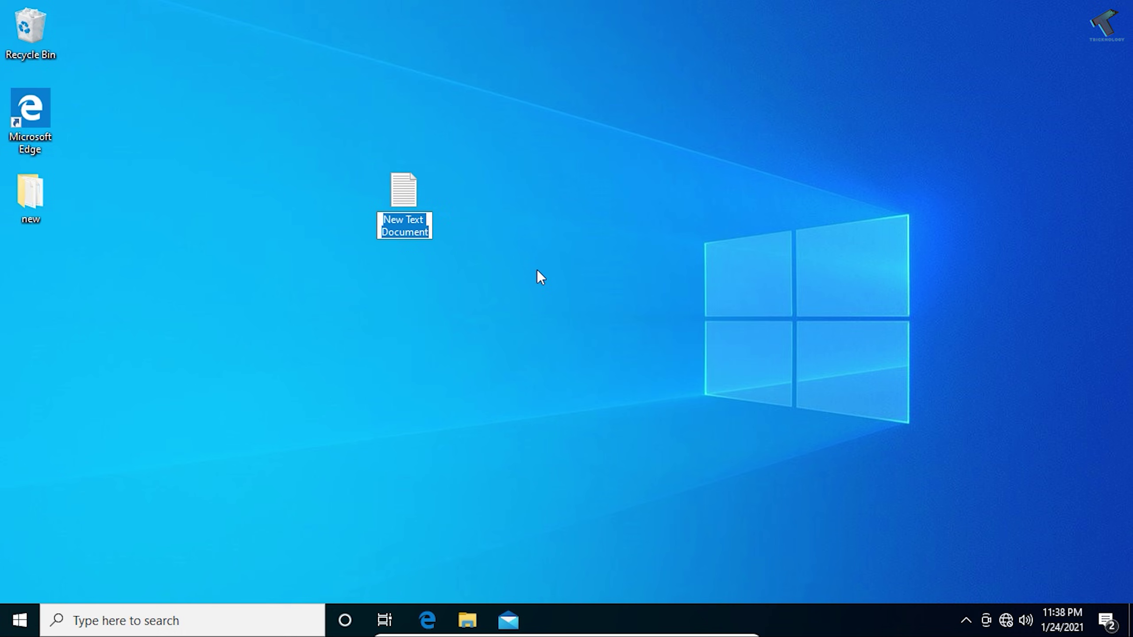
key(Return)
double_click(407, 192)
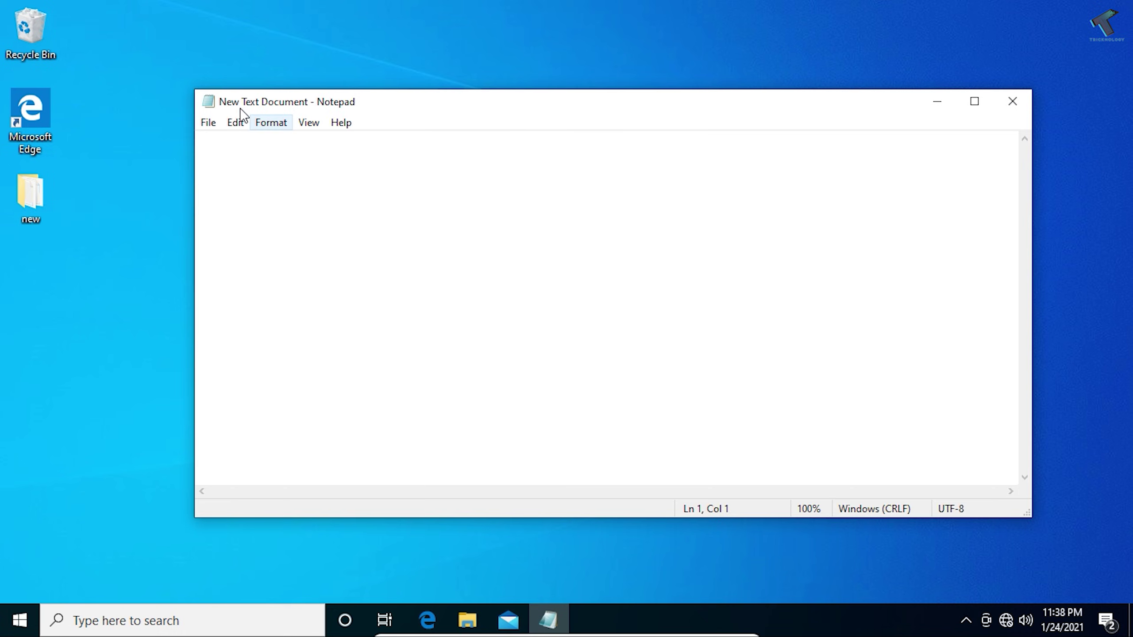
Open the desktop's new folder to inspect its contents, then return to Notepad.
mouse_move(243, 111)
mouse_down()
mouse_move(280, 124)
mouse_move(259, 106)
mouse_up()
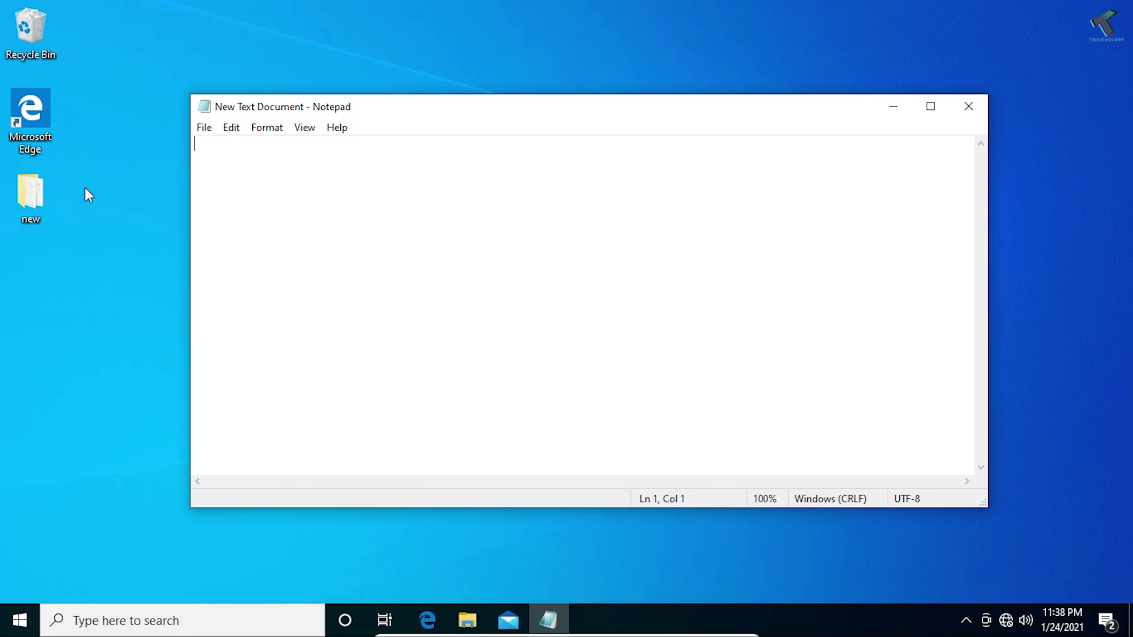
click(44, 196)
double_click(41, 197)
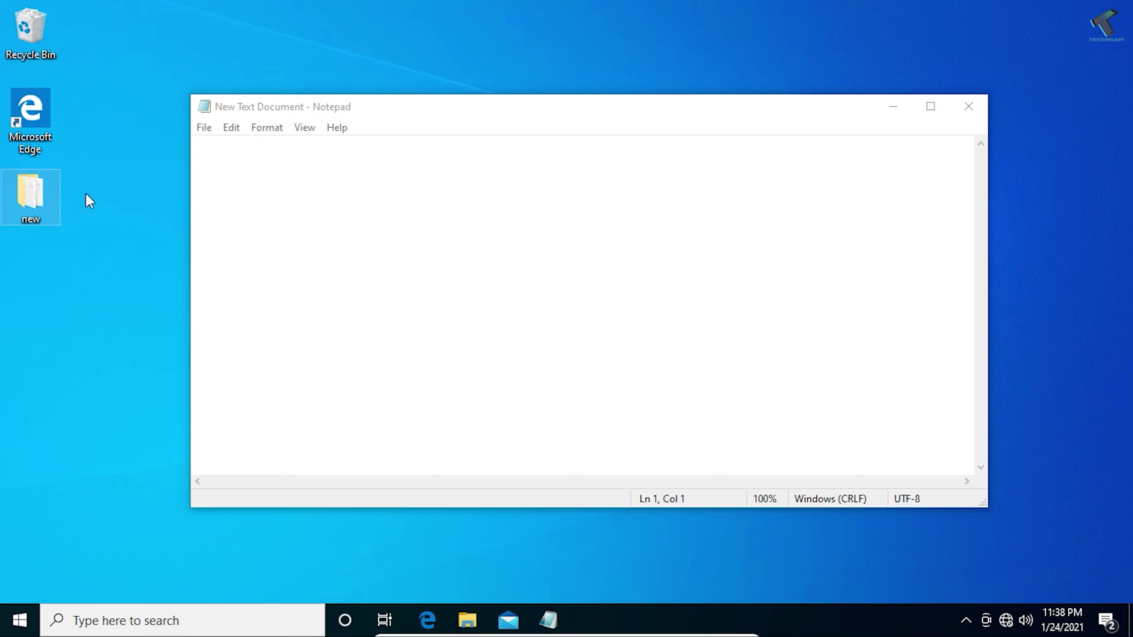
click(1054, 22)
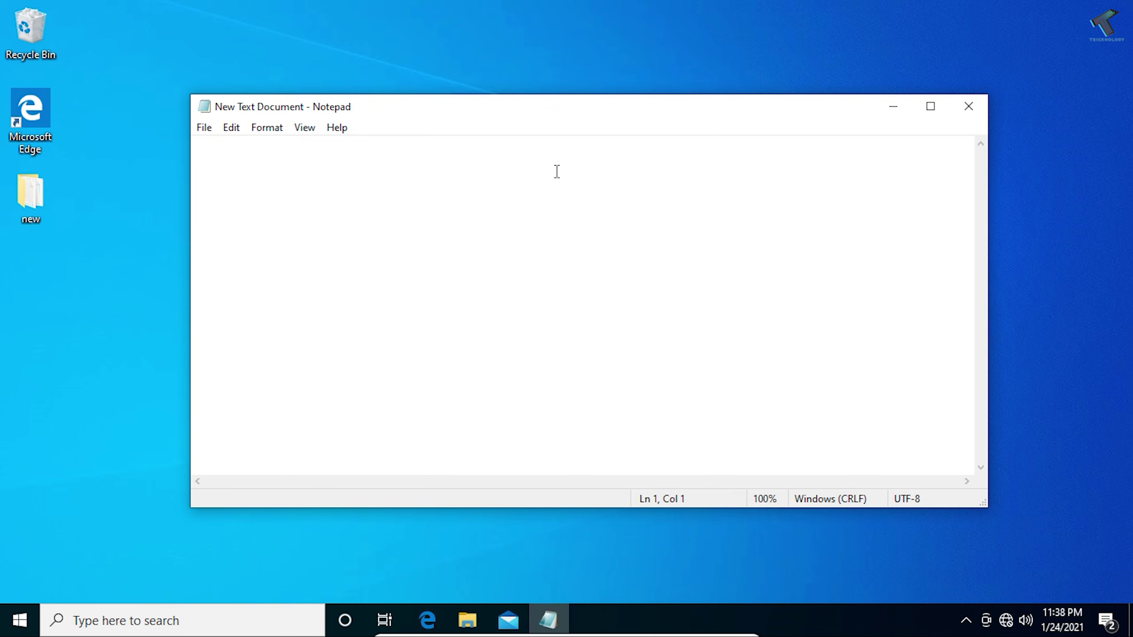
Type xcopy followed by a space on the script's first line.
key(Return)
text(xcopy)
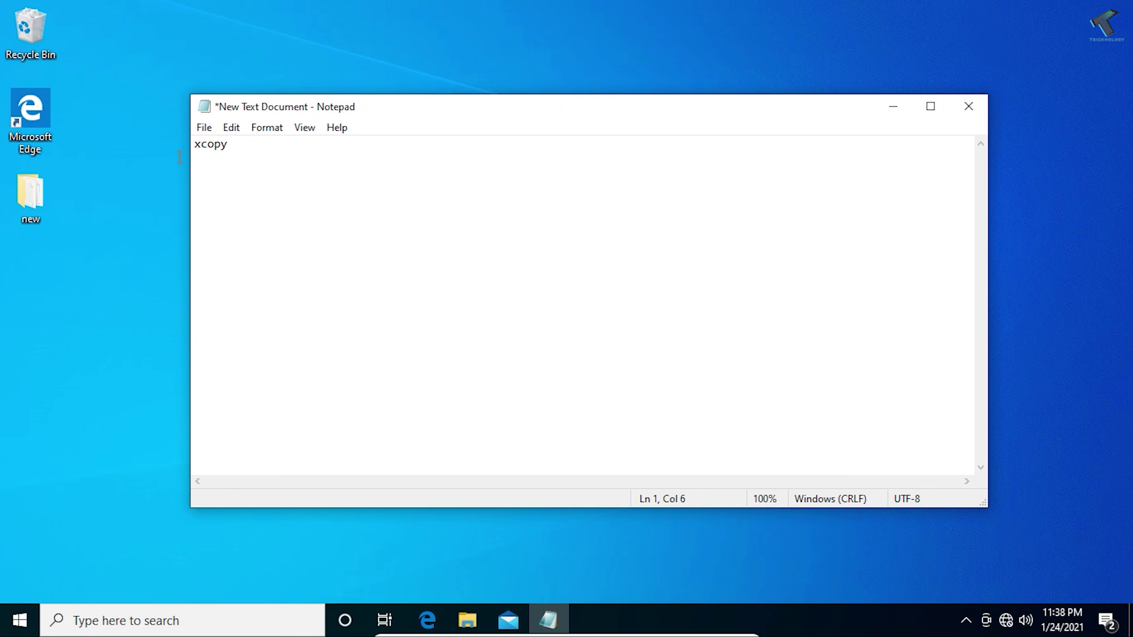
key(ctrl+a)
click(291, 159)
key(ctrl+a)
click(254, 164)
drag(230, 150, 250, 157)
click(275, 156)
Copy the new folder's path C:\Users\test\Desktop\new from File Explorer and paste it after xcopy.
double_click(36, 200)
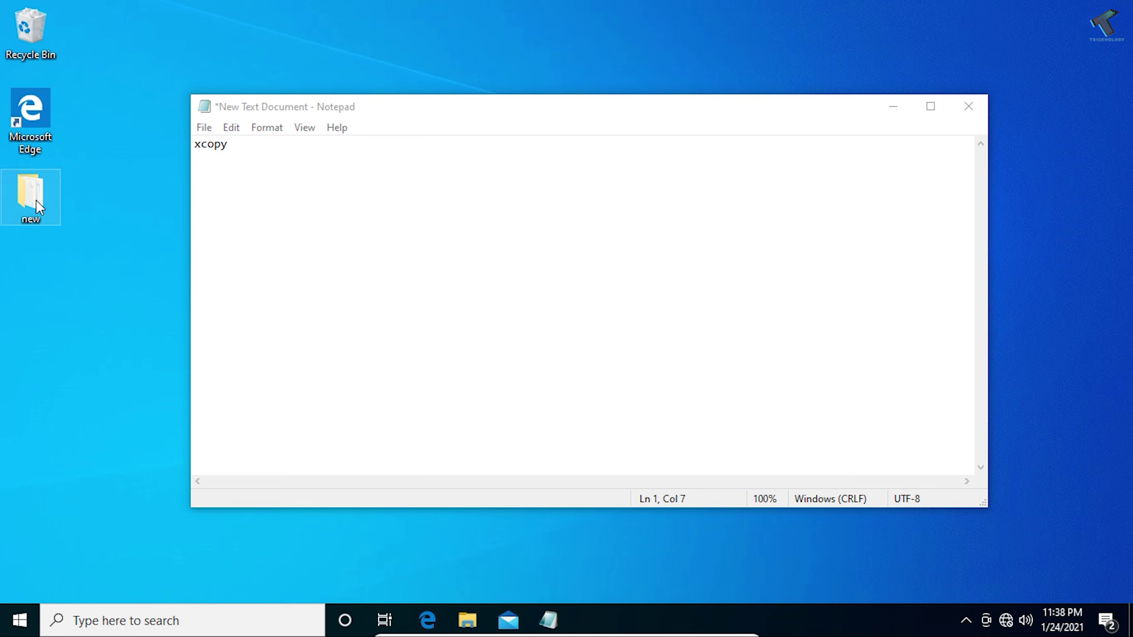
click(461, 80)
key(ctrl+c)
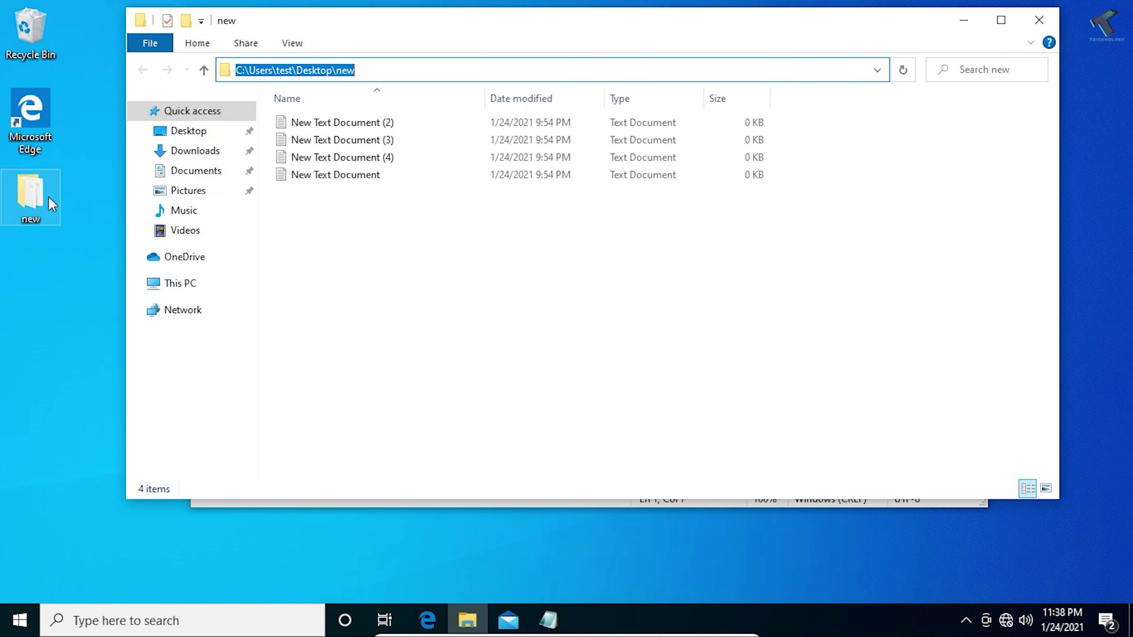
click(400, 78)
drag(356, 74, 250, 75)
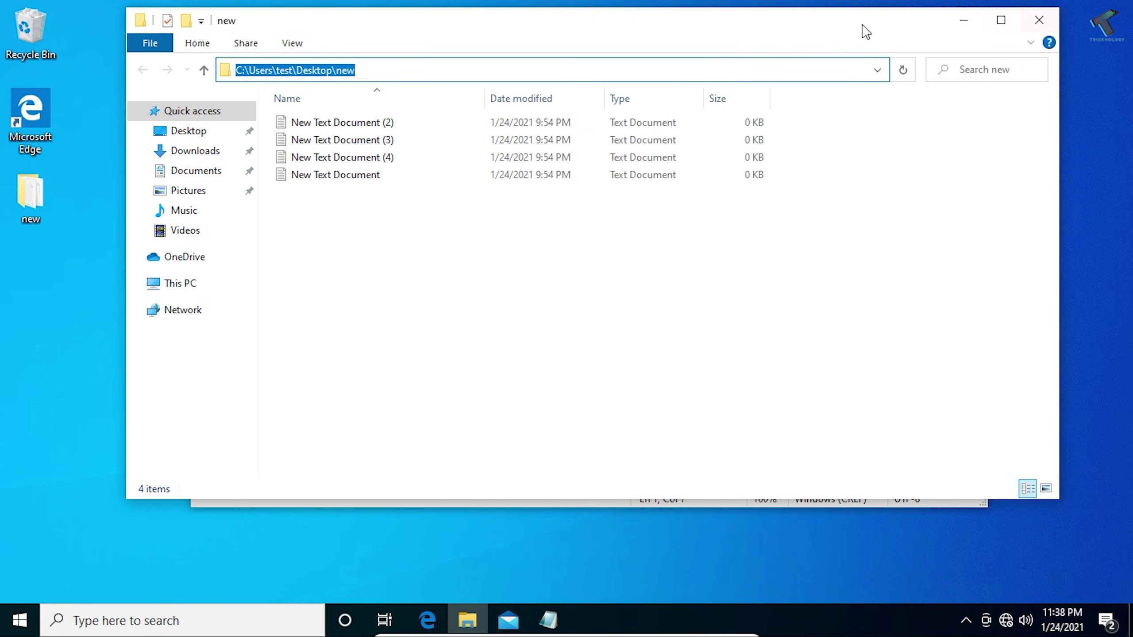
click(1039, 21)
right_click(398, 159)
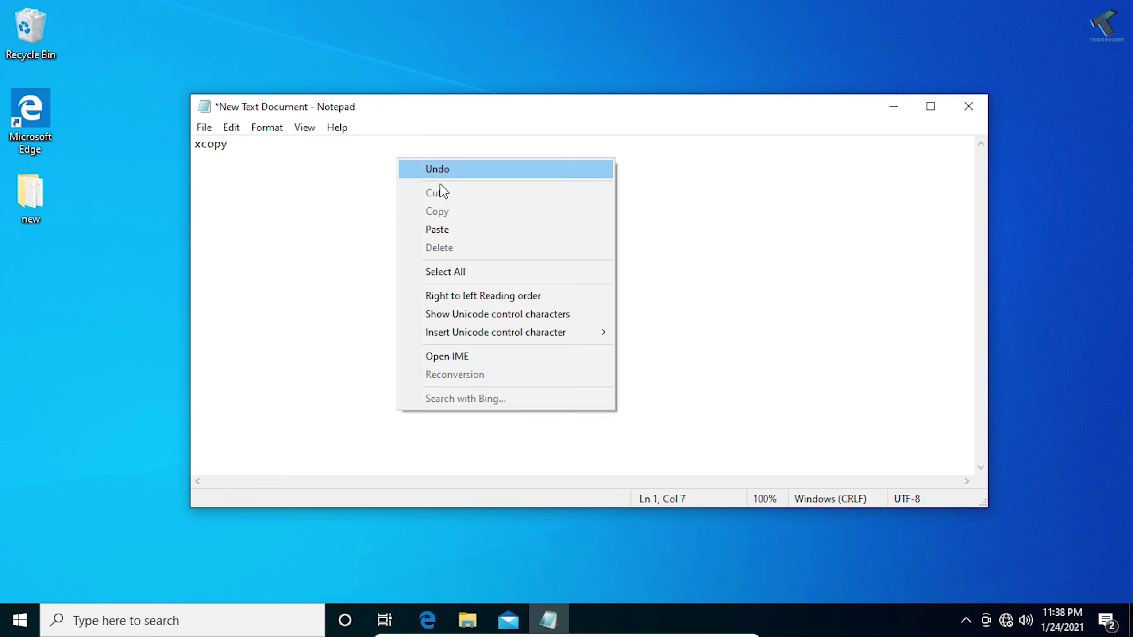
click(460, 228)
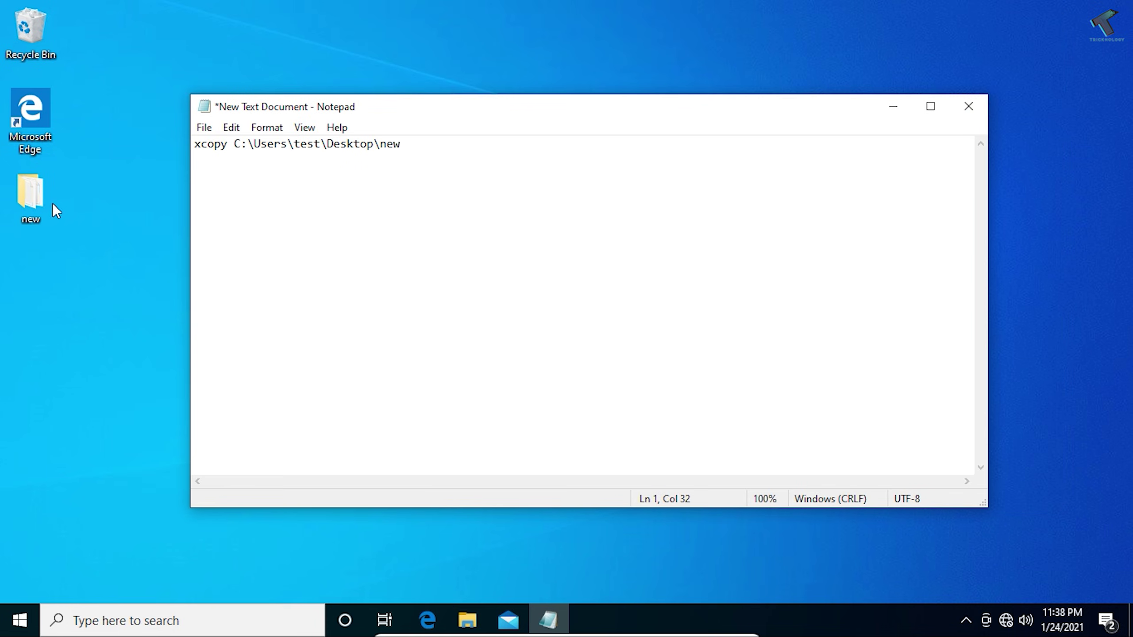
Check the new folder's location in its Properties dialog.
right_click(27, 202)
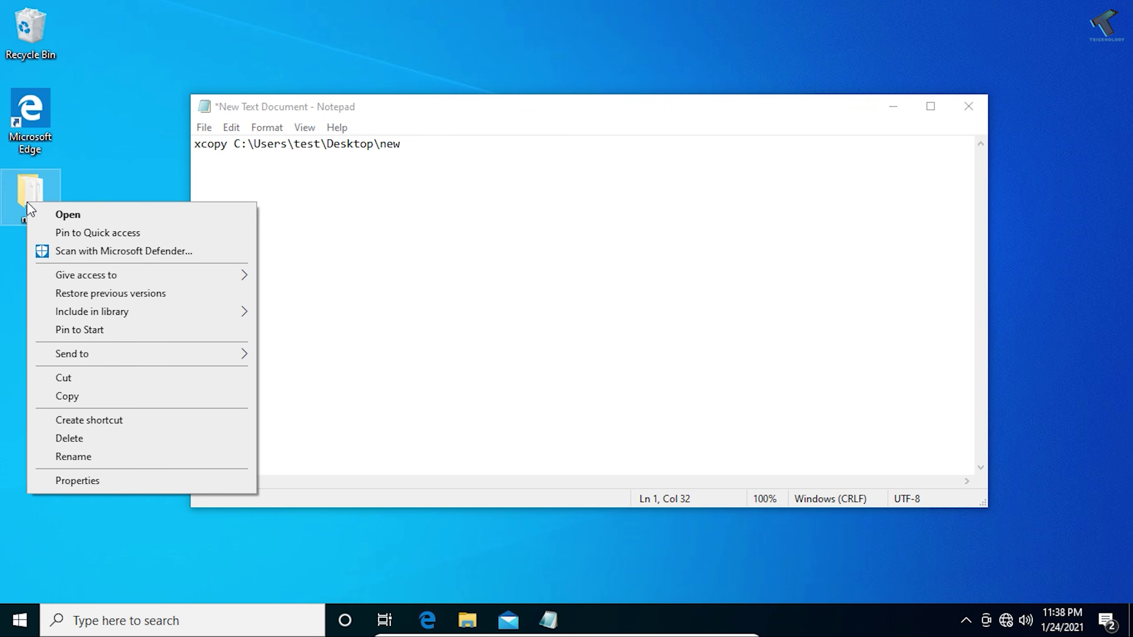
click(119, 487)
drag(210, 327, 103, 343)
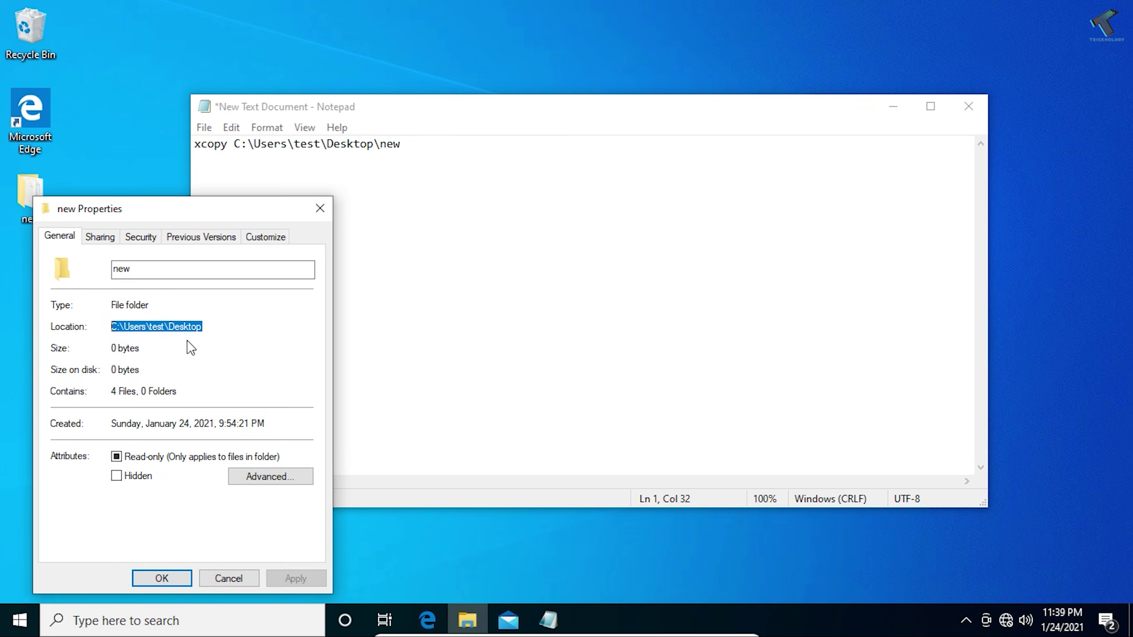
drag(241, 335, 74, 326)
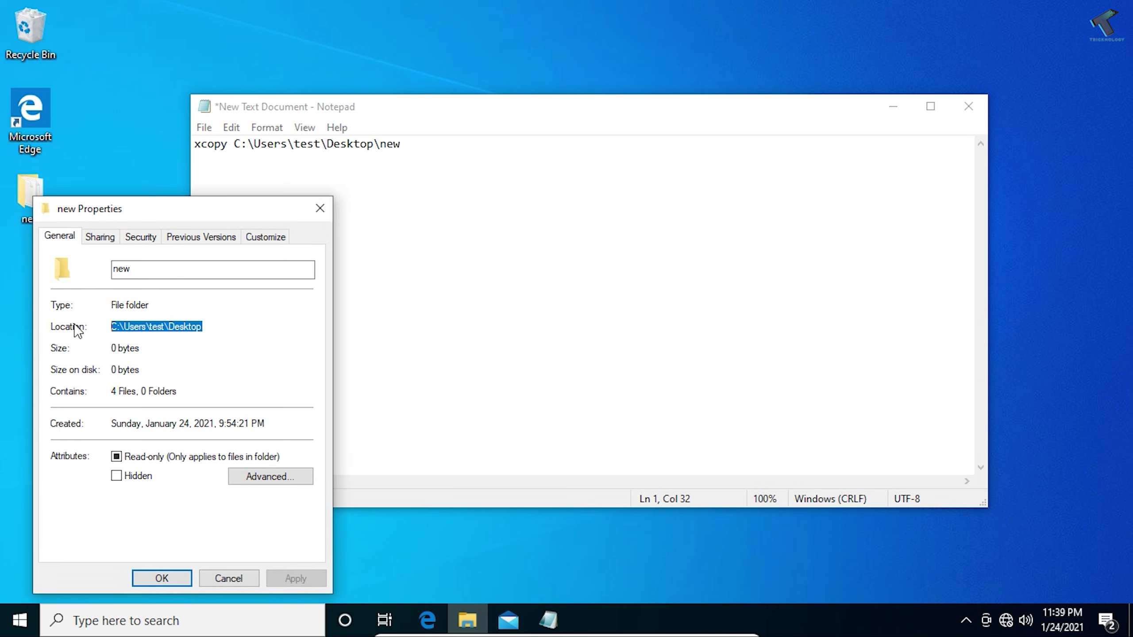
click(329, 208)
Append \* so the source reads C:\Users\test\Desktop\new\*.
key(Left)
key(Left)
key(Left)
key(shift+End)
click(424, 155)
text(\)
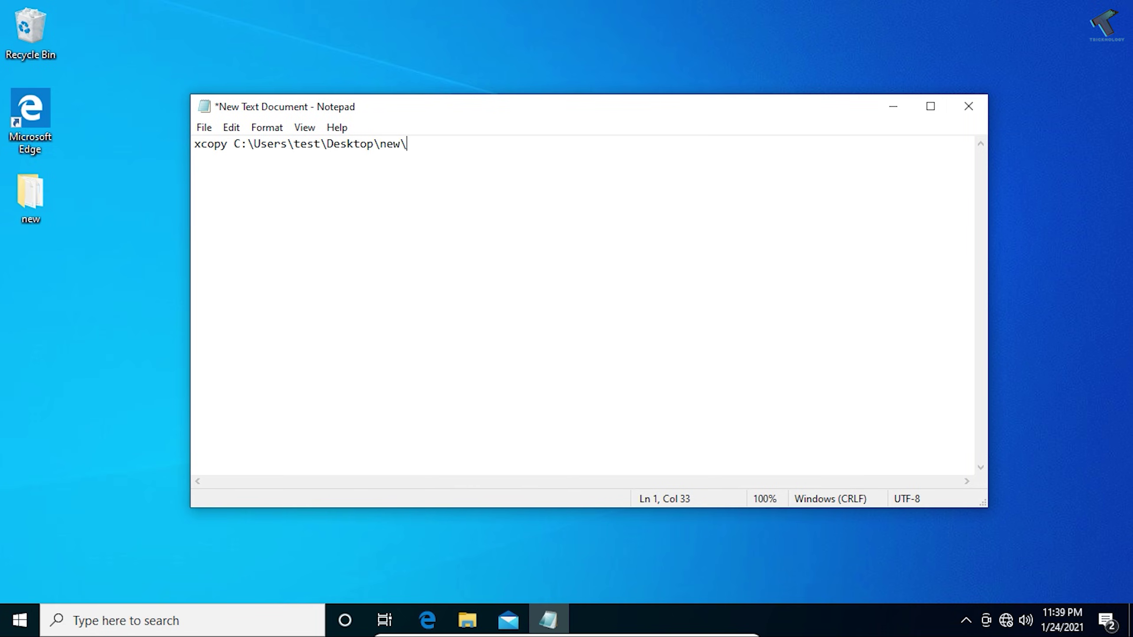
text(*)
double_click(417, 146)
click(446, 157)
Create a new desktop folder named backup.
right_click(31, 246)
mouse_move(107, 384)
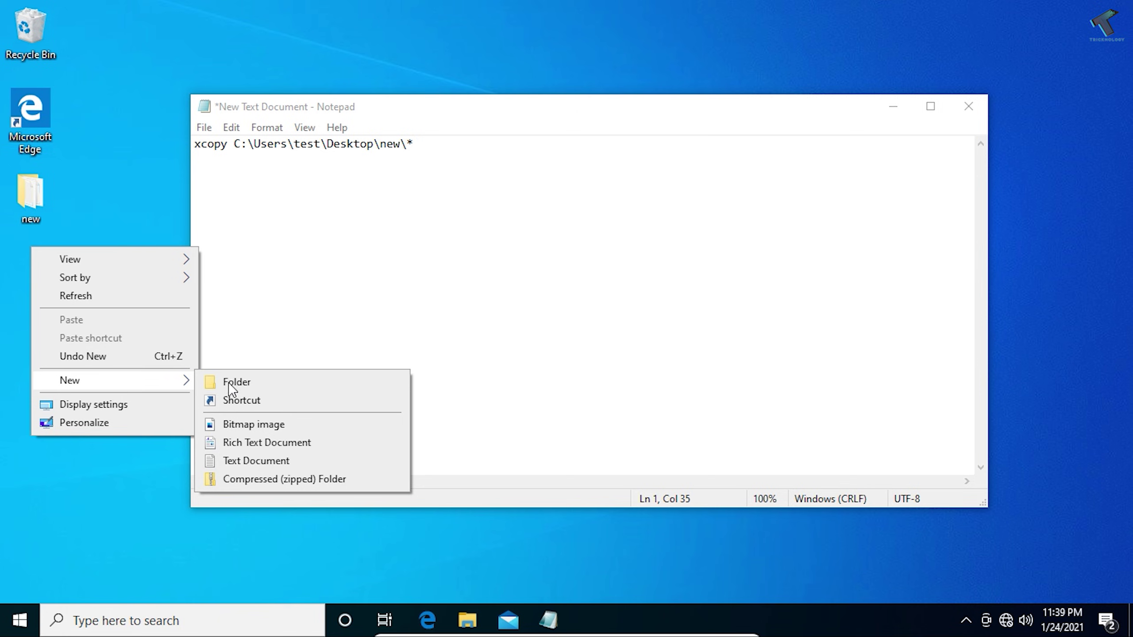
click(252, 382)
text(ba)
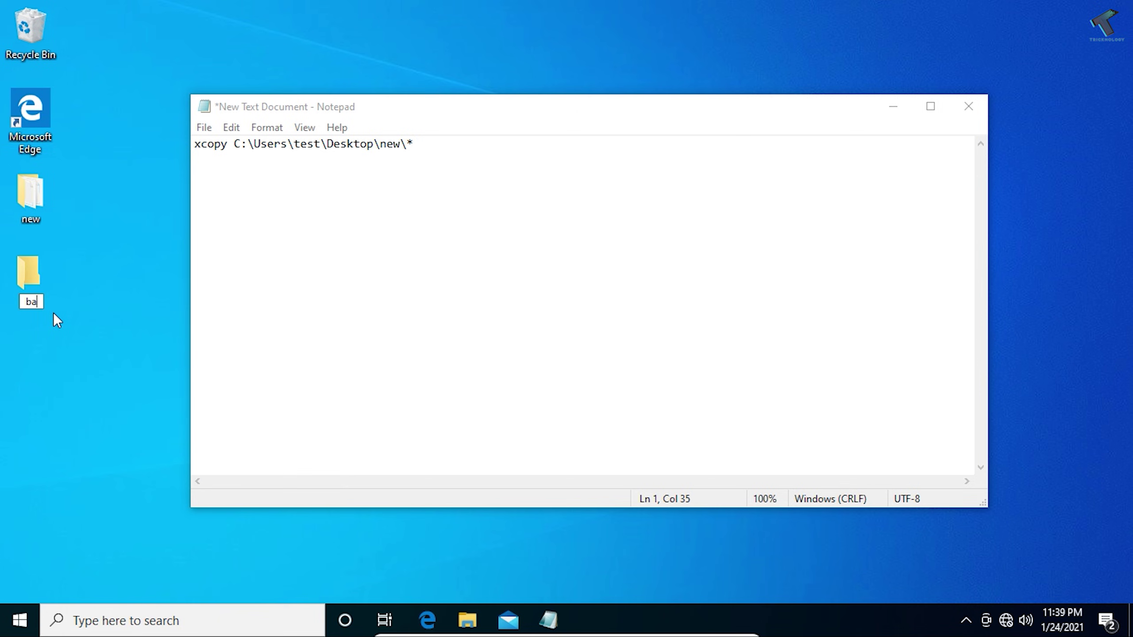
text(ckup)
key(Return)
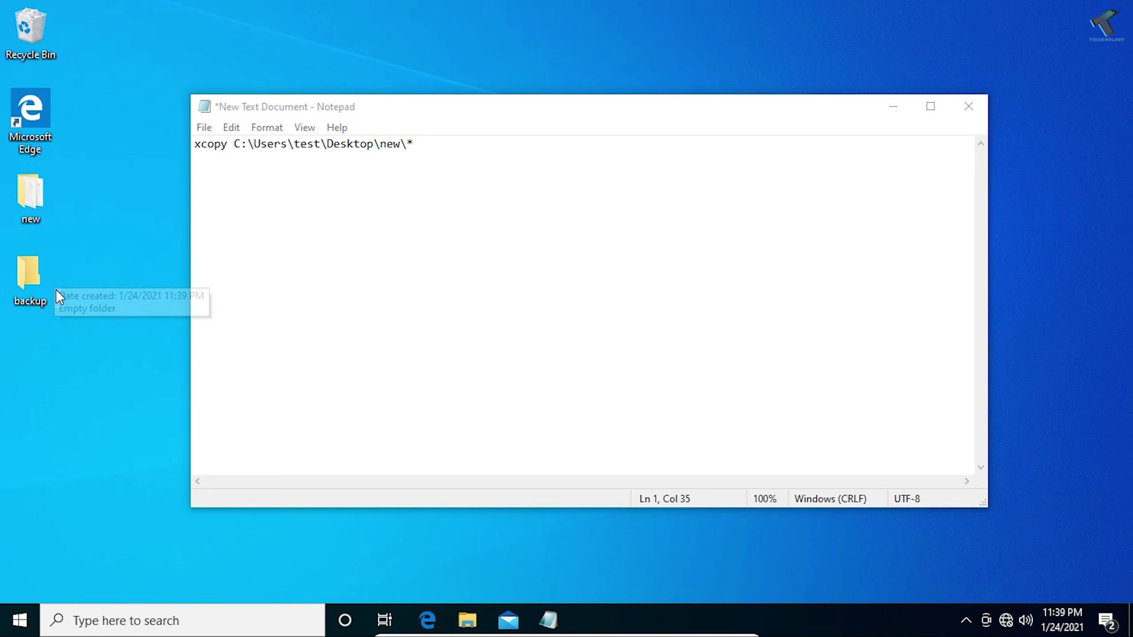
Open the empty backup folder and select its path C:\Users\test\Desktop\backup.
double_click(46, 286)
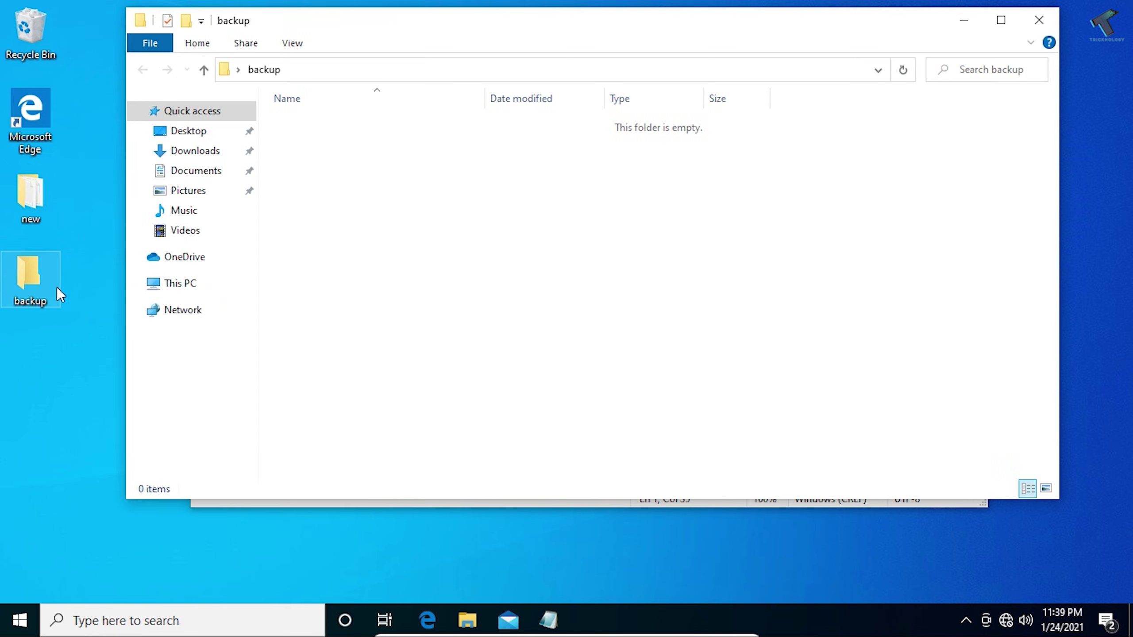
click(1042, 18)
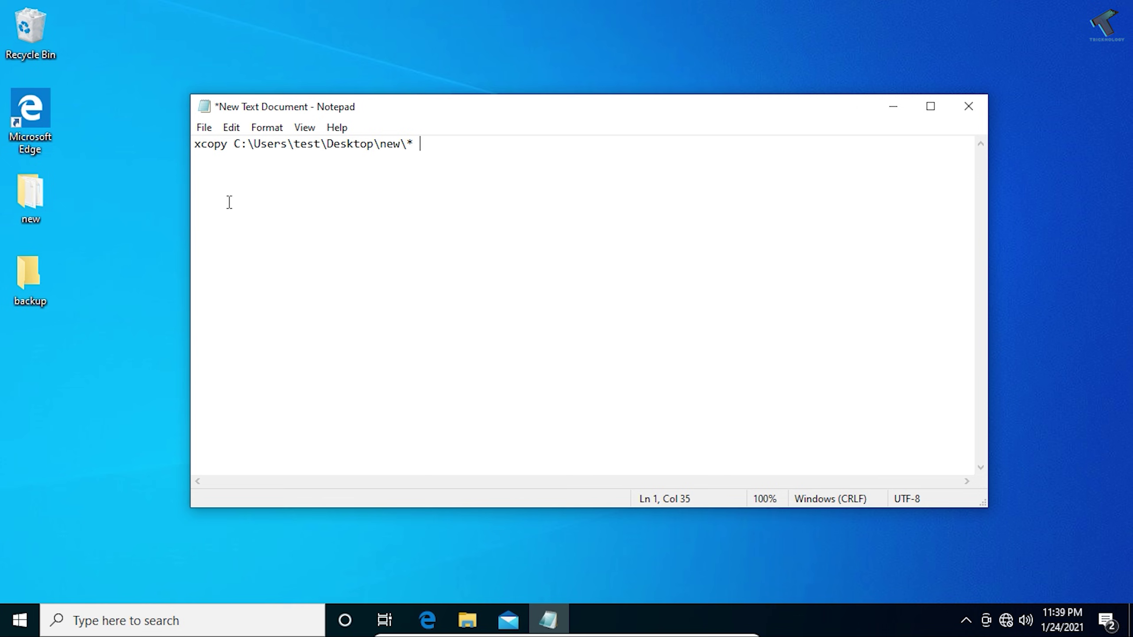
click(50, 285)
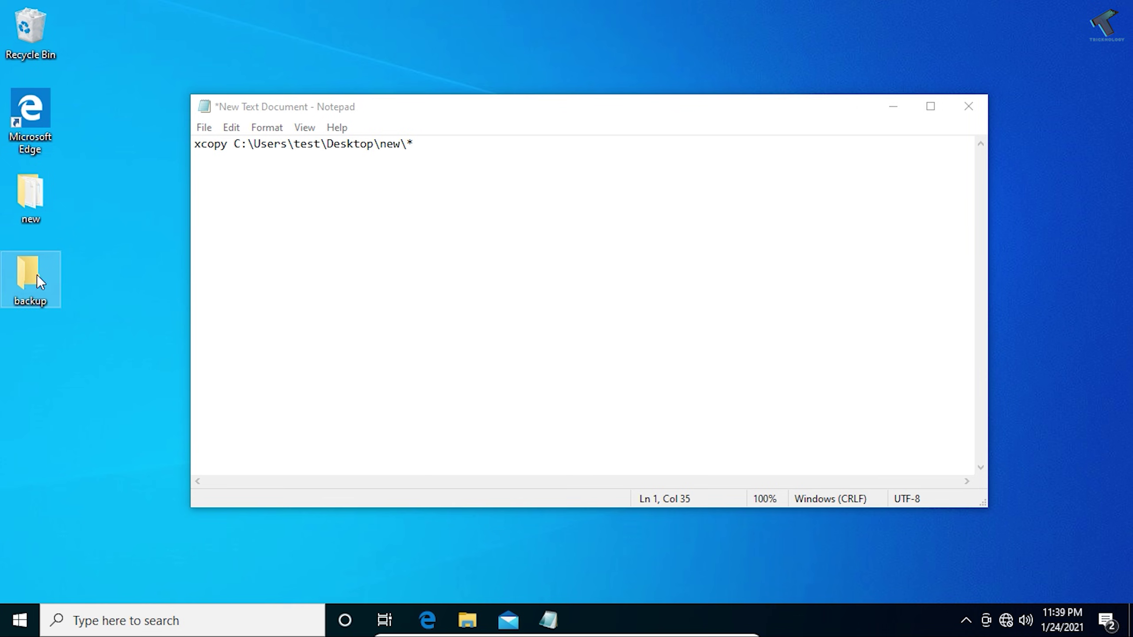
click(443, 157)
double_click(52, 282)
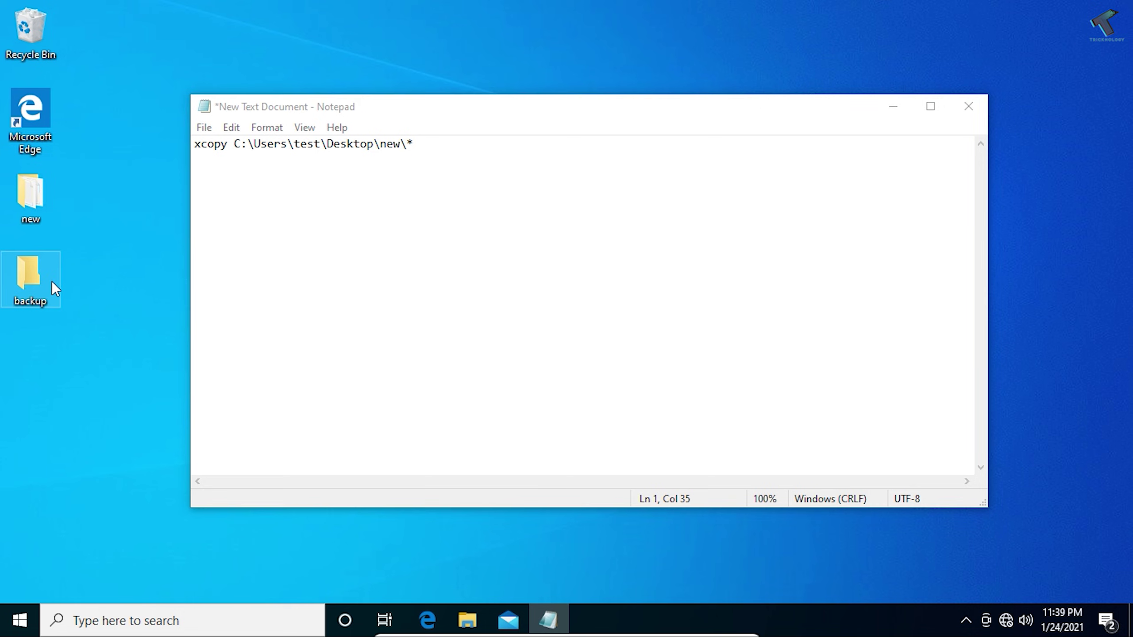
click(527, 78)
key(ctrl+c)
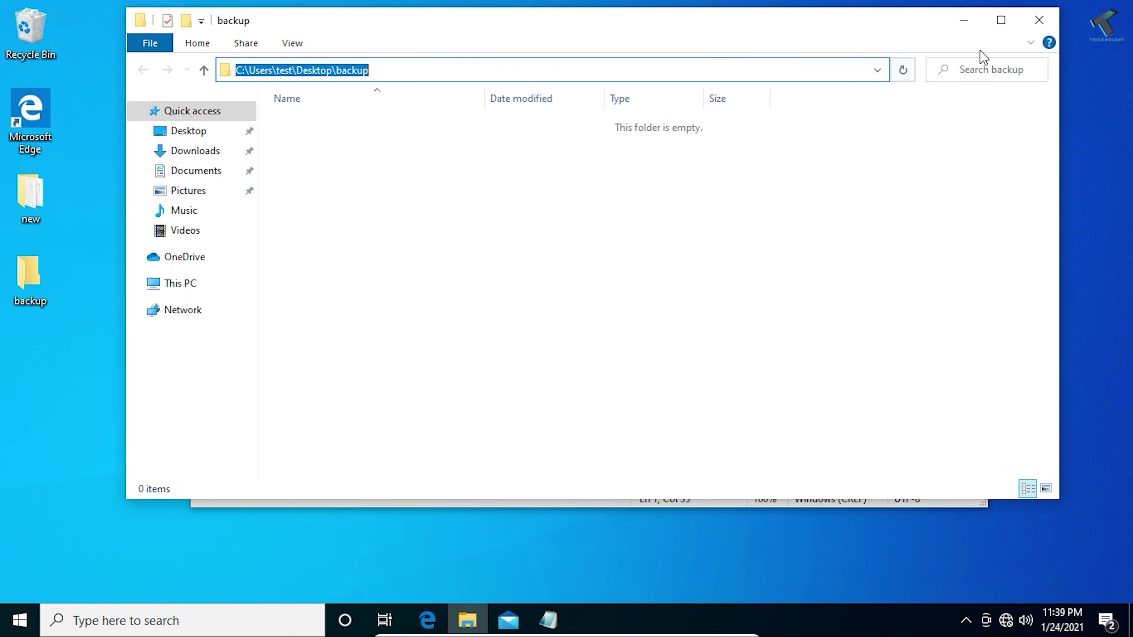
Paste the backup folder path after the source and add \%date:~0,3%\* as the destination.
click(1039, 20)
right_click(520, 147)
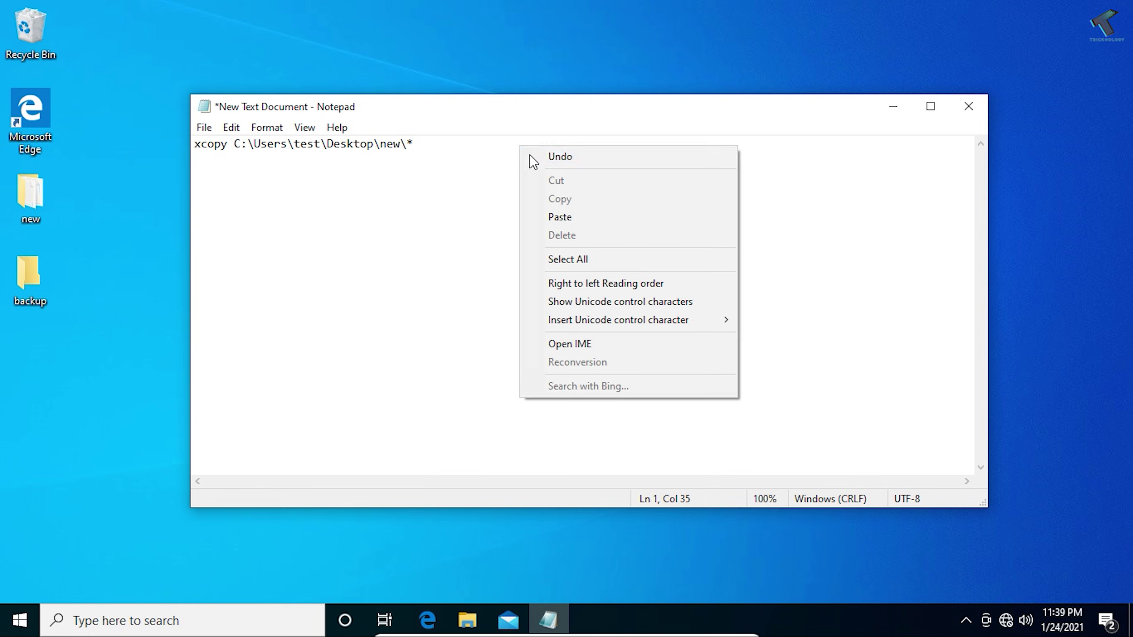
click(585, 218)
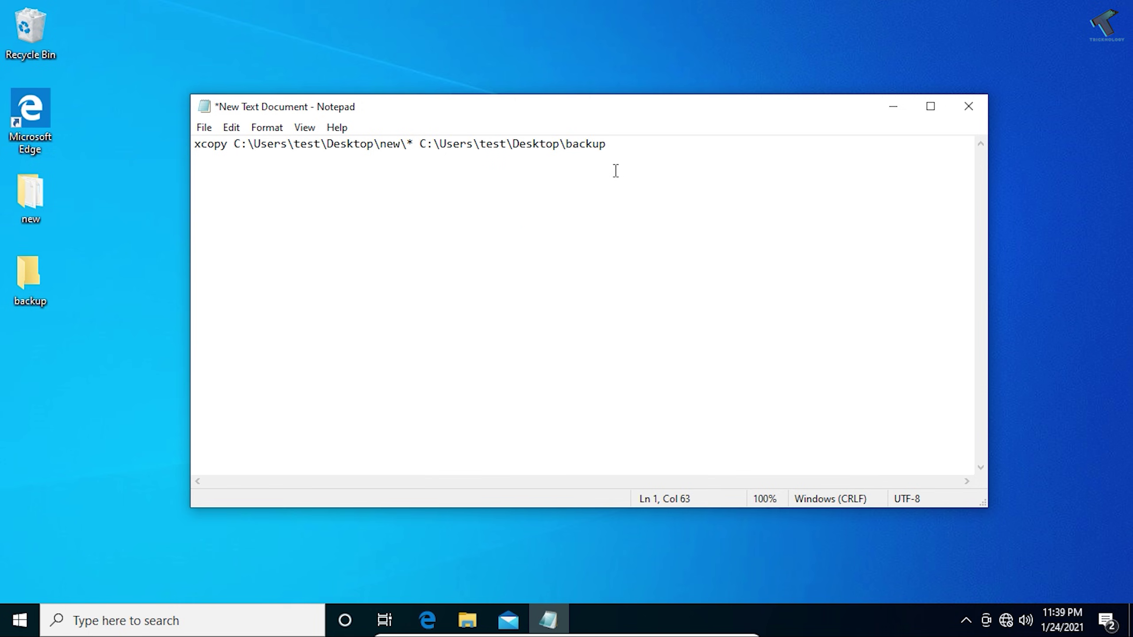
text(\)
drag(423, 157, 565, 154)
click(665, 165)
text(/s)
text(ate)
text(:)
text(~)
text(0)
text(,3)
text(%)
text(\)
text(*)
Review the \%date:~0,3%\* destination and confirm the backup folder is still empty.
drag(712, 152, 606, 151)
click(717, 154)
drag(699, 150, 615, 149)
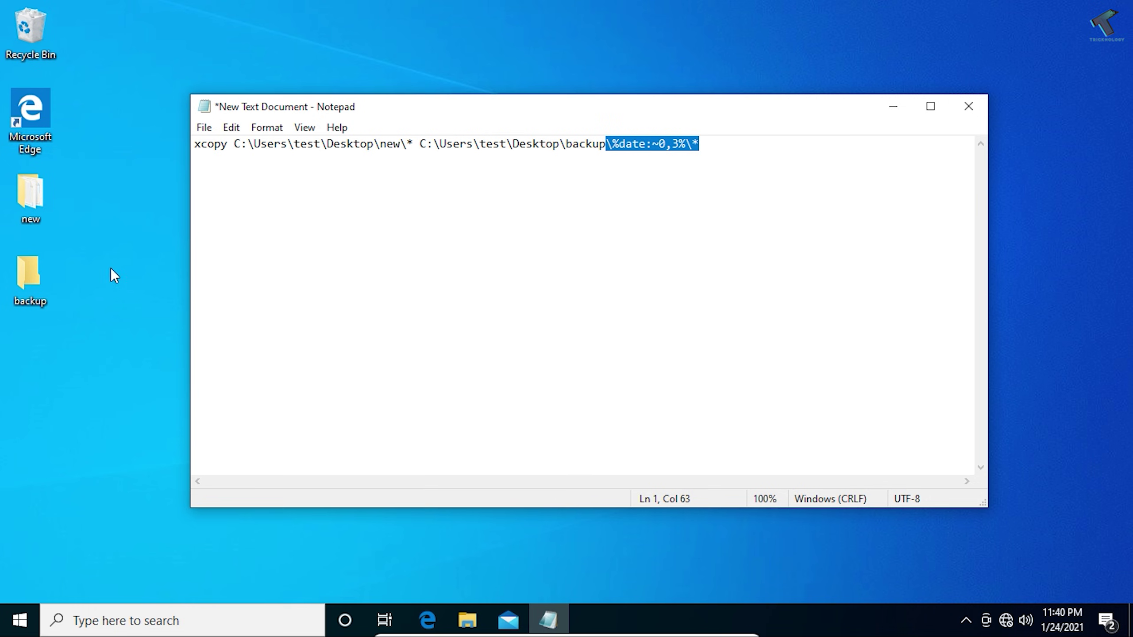
double_click(51, 280)
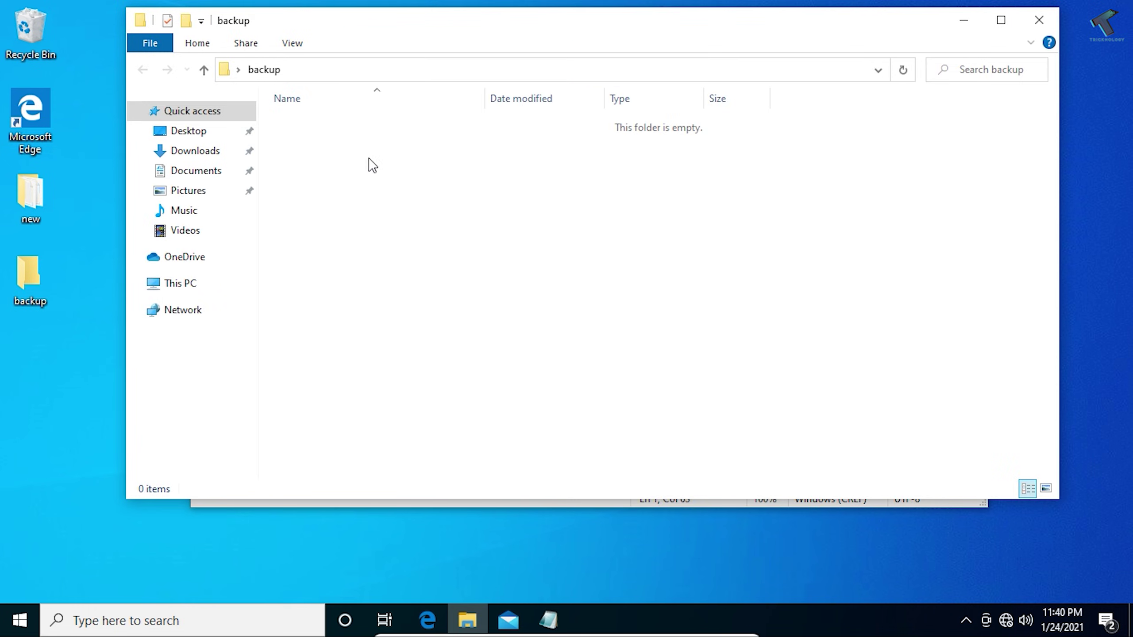
click(1039, 21)
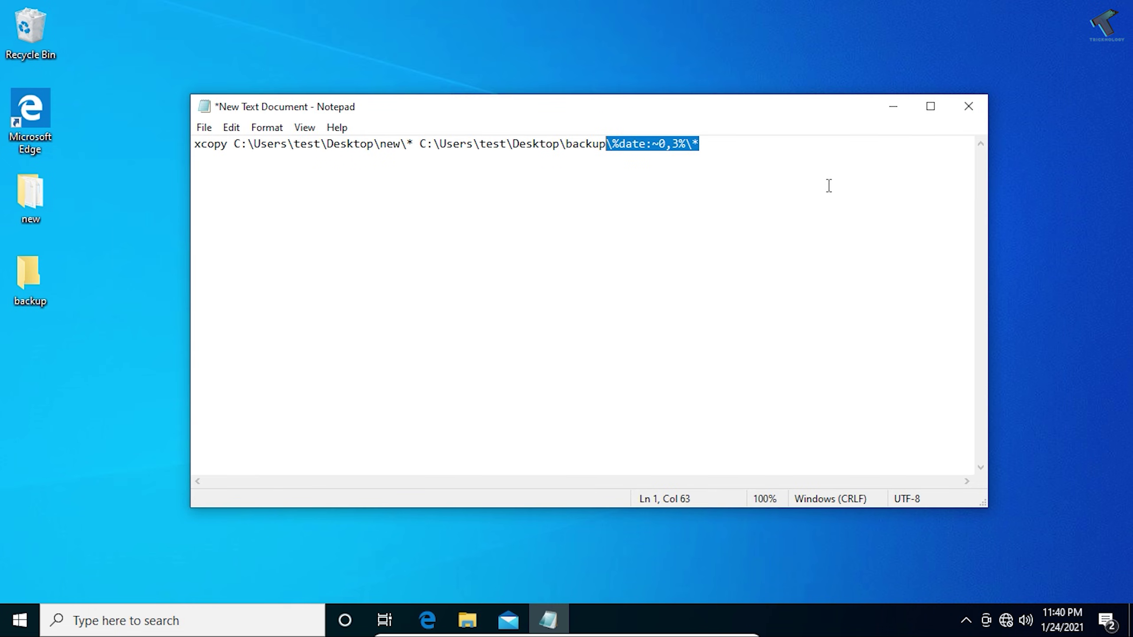
click(774, 158)
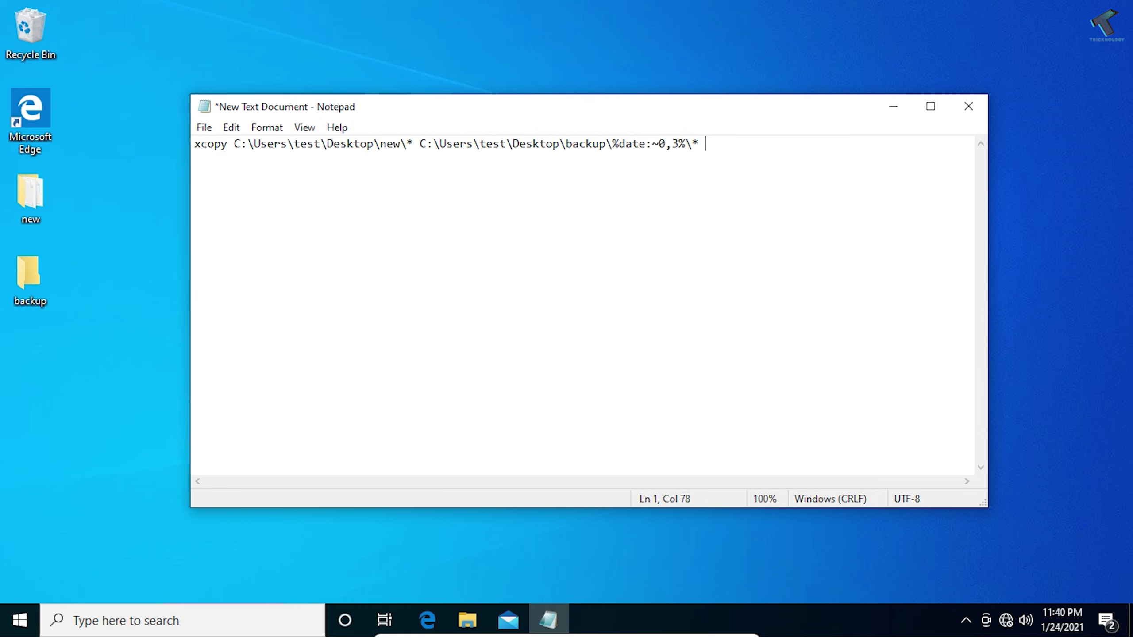
Add the /Y /Q /S switches at the end of the xcopy line.
text(/Y /Q /S)
key(ctrl+a)
click(339, 128)
click(239, 152)
drag(239, 152, 607, 152)
In Save As, choose the Desktop as location and All Files as the file type.
click(613, 162)
click(797, 156)
click(205, 127)
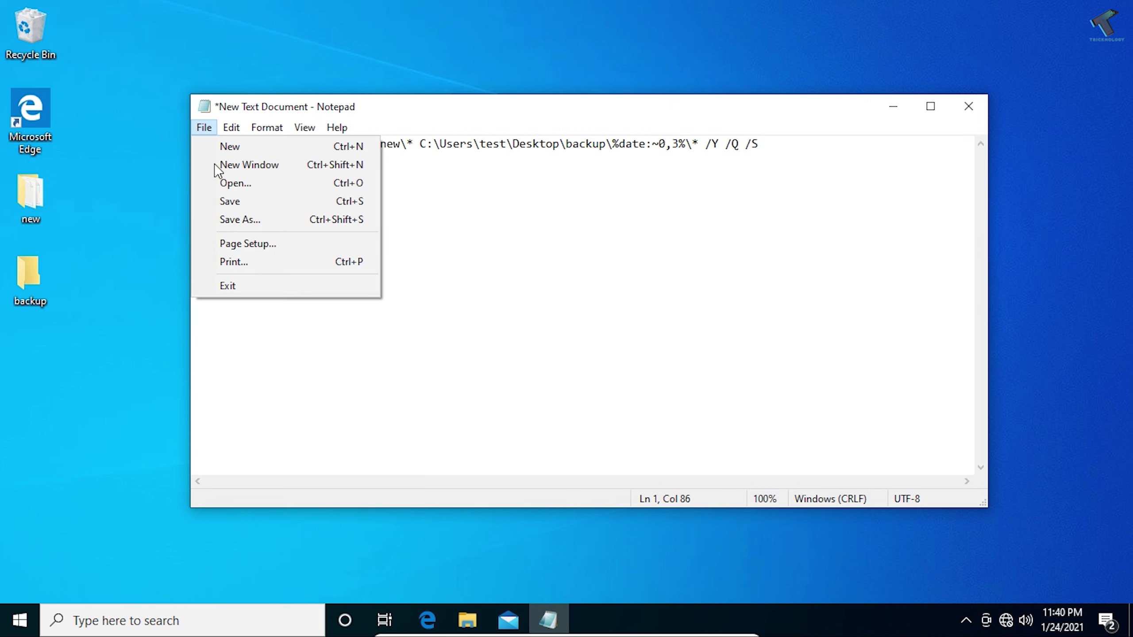
click(229, 220)
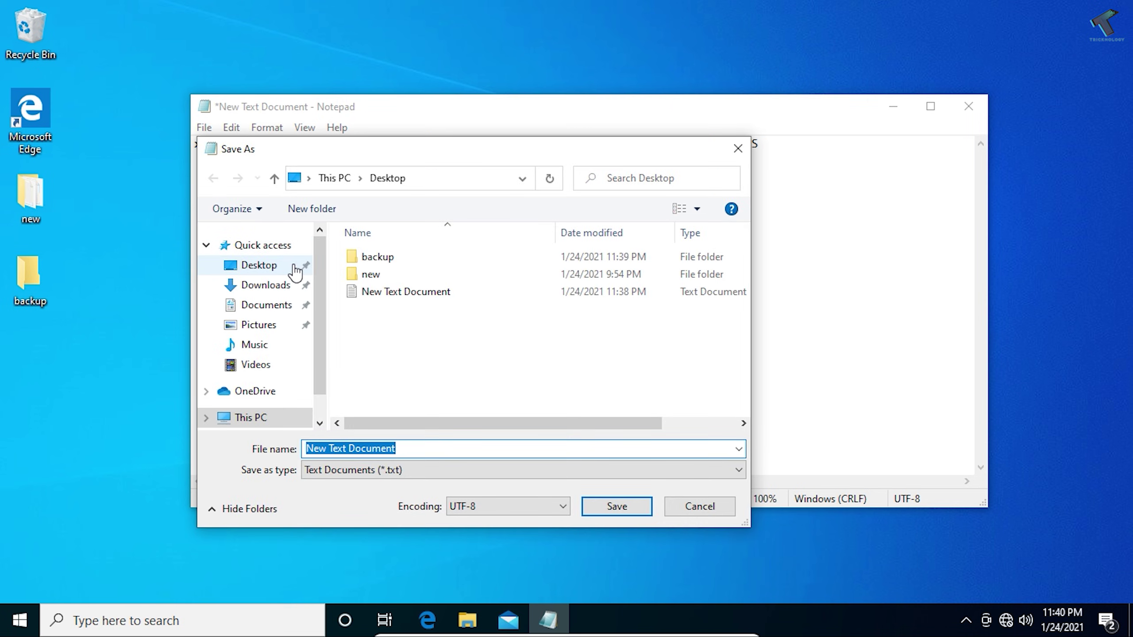
click(295, 265)
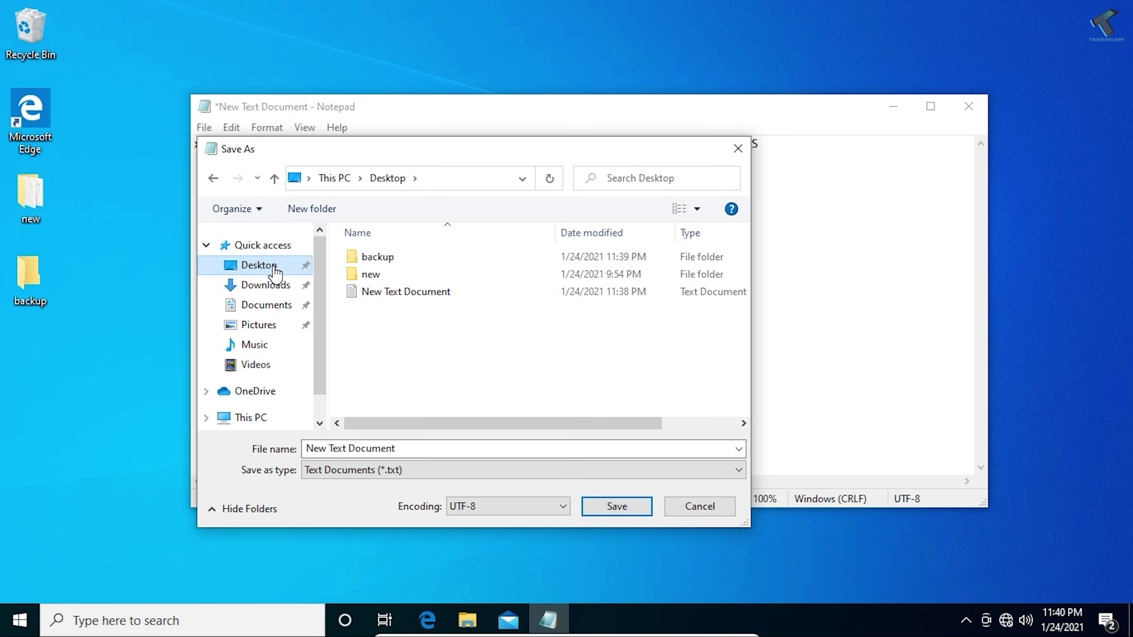
click(352, 471)
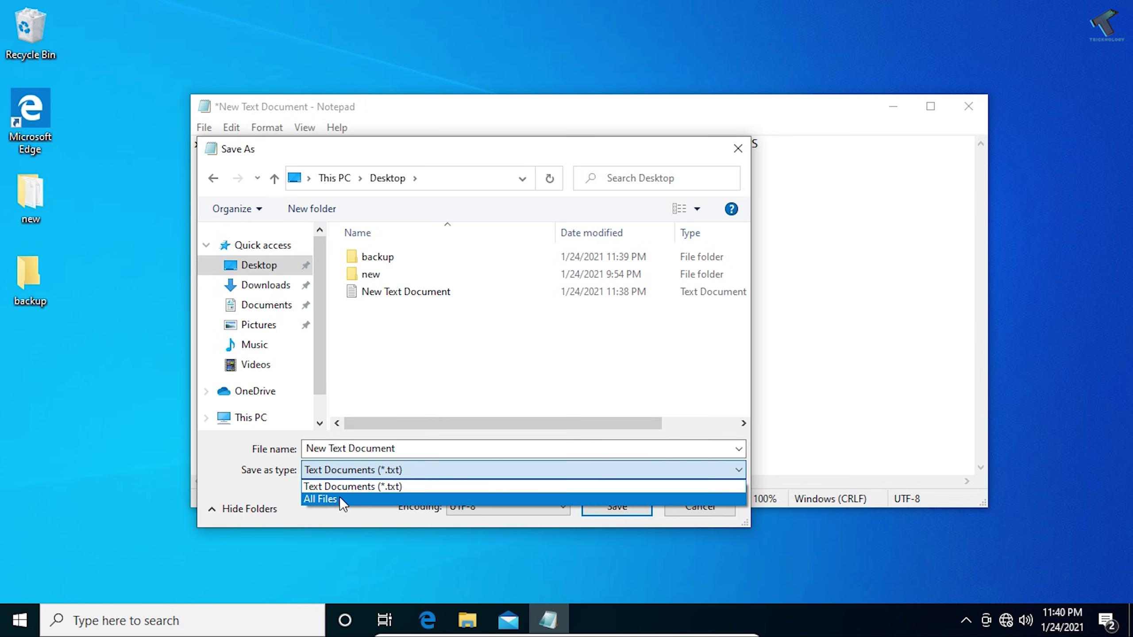
click(328, 498)
Name the file backup.bat and save it.
drag(397, 449, 203, 450)
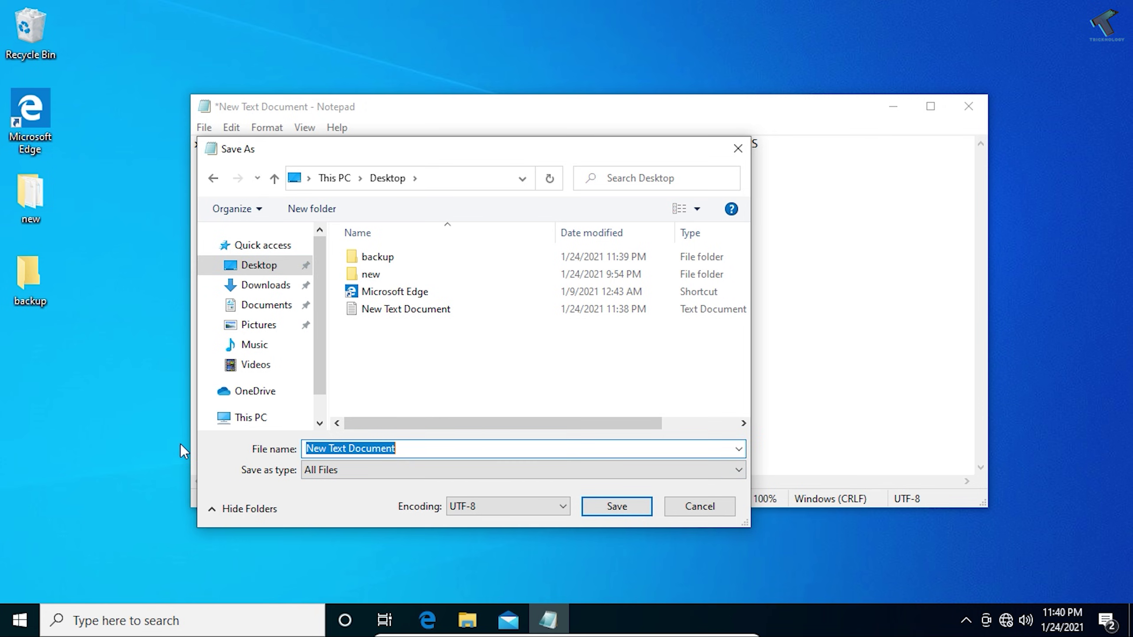
text(backup)
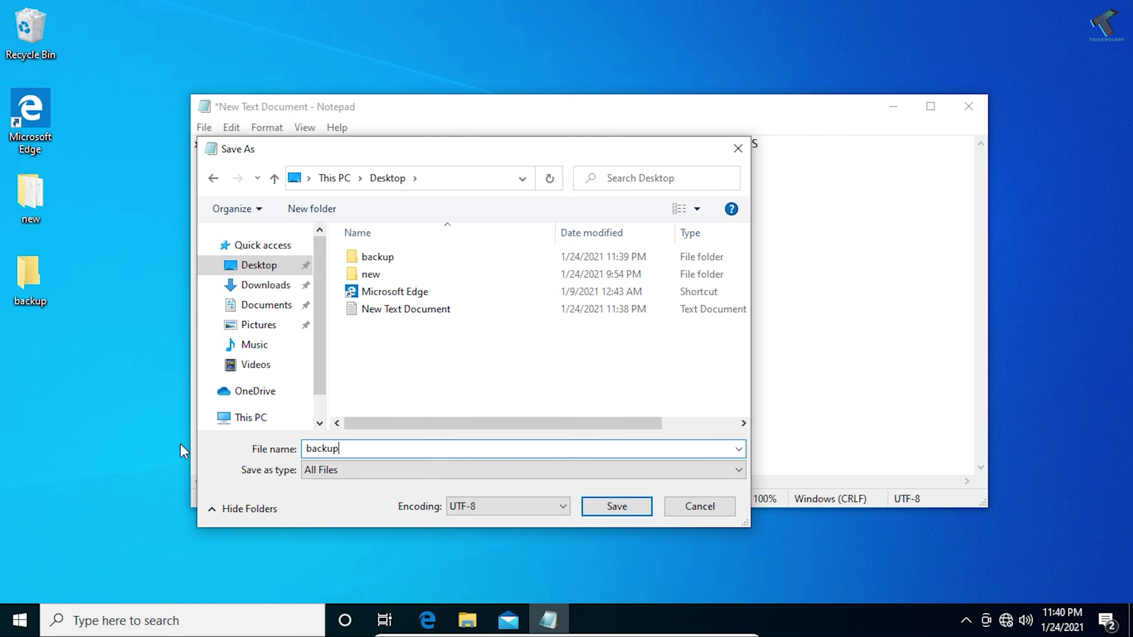
text(.bat)
drag(339, 450, 423, 456)
double_click(391, 459)
drag(341, 460, 400, 458)
click(419, 463)
click(636, 509)
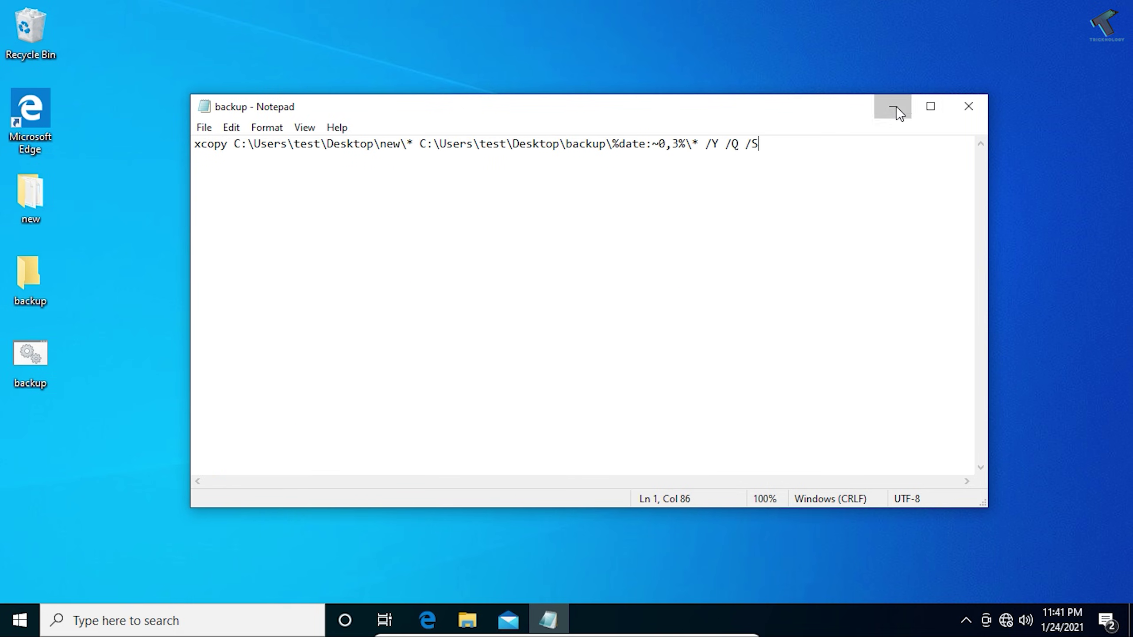
click(892, 107)
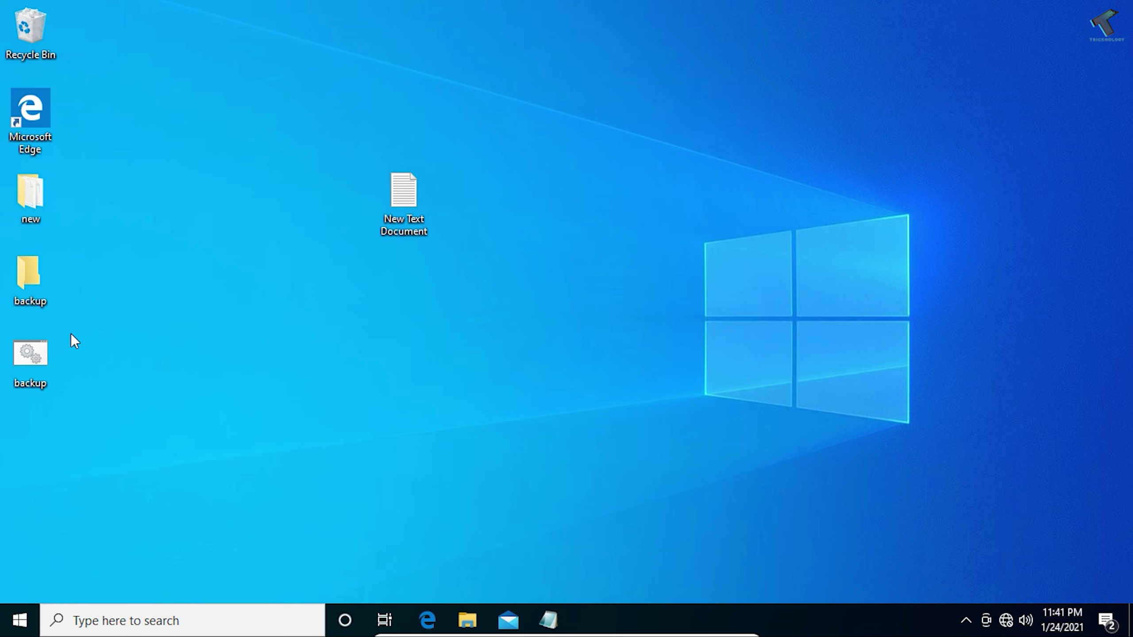
Run backup.bat from the desktop and refresh the desktop.
right_click(41, 360)
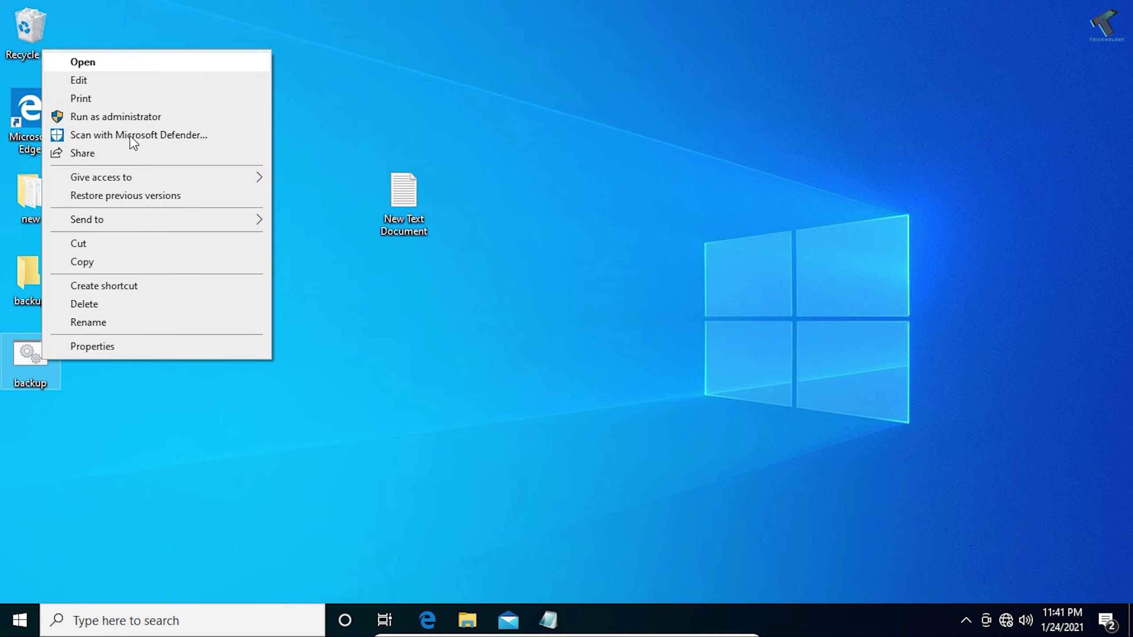
right_click(19, 365)
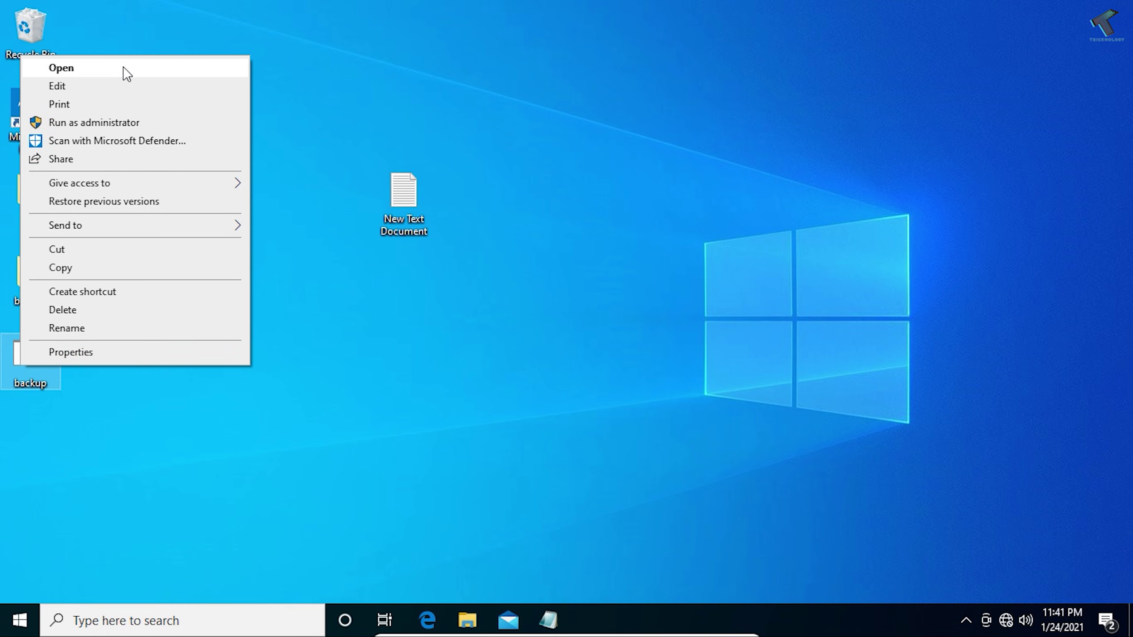
click(123, 67)
right_click(253, 172)
click(292, 223)
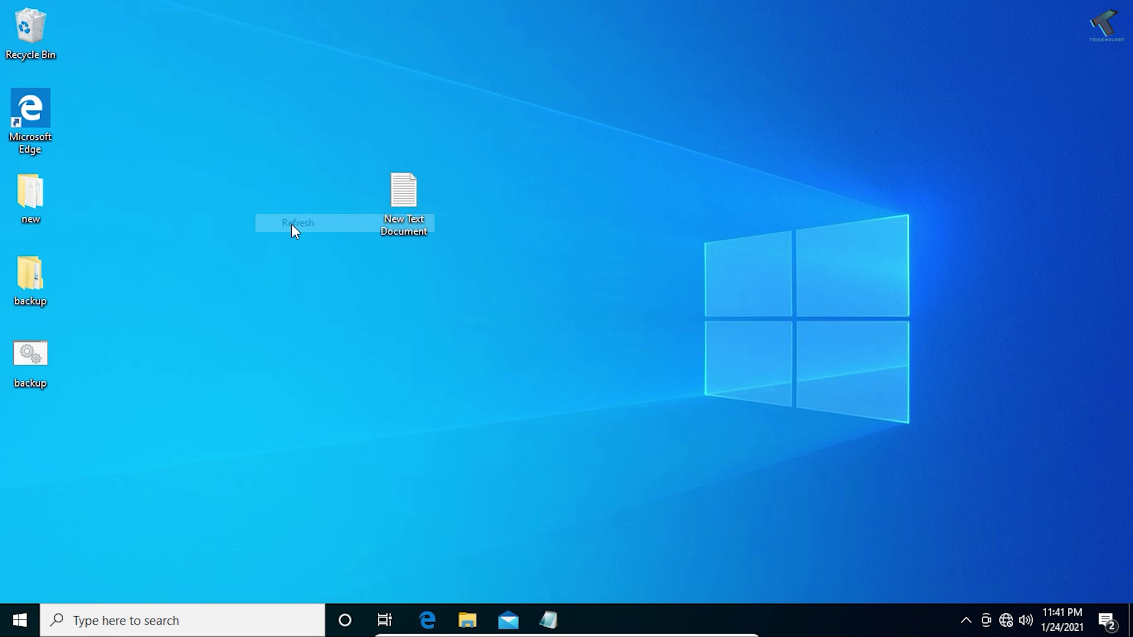
Check the new Sun folder in backup and its four copied text documents.
double_click(44, 281)
click(315, 130)
click(1063, 620)
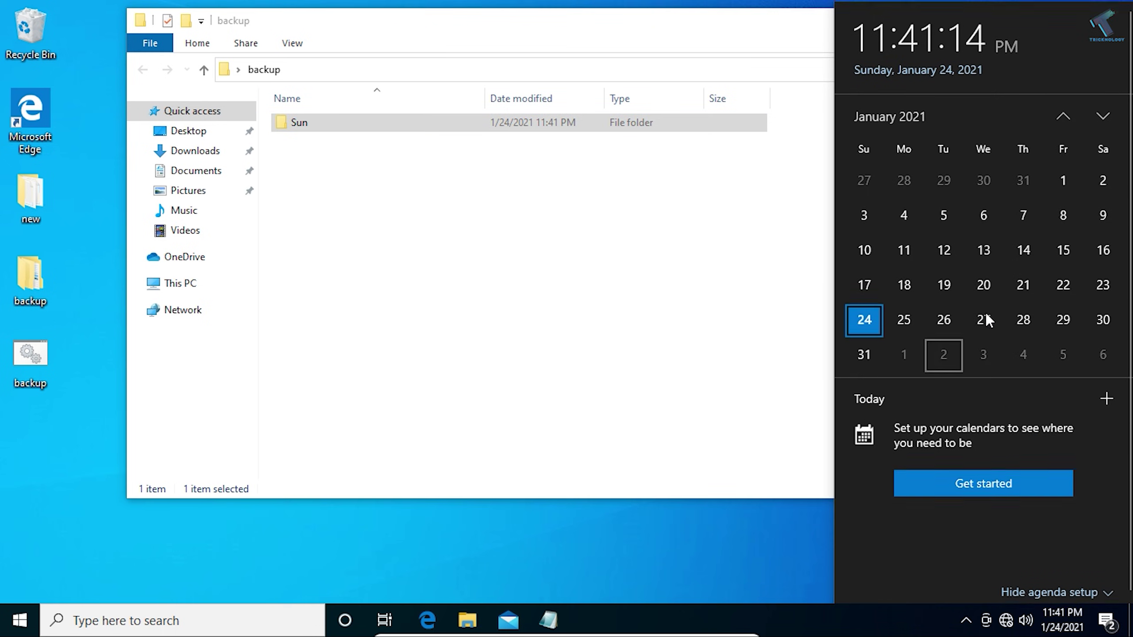
click(513, 210)
double_click(337, 126)
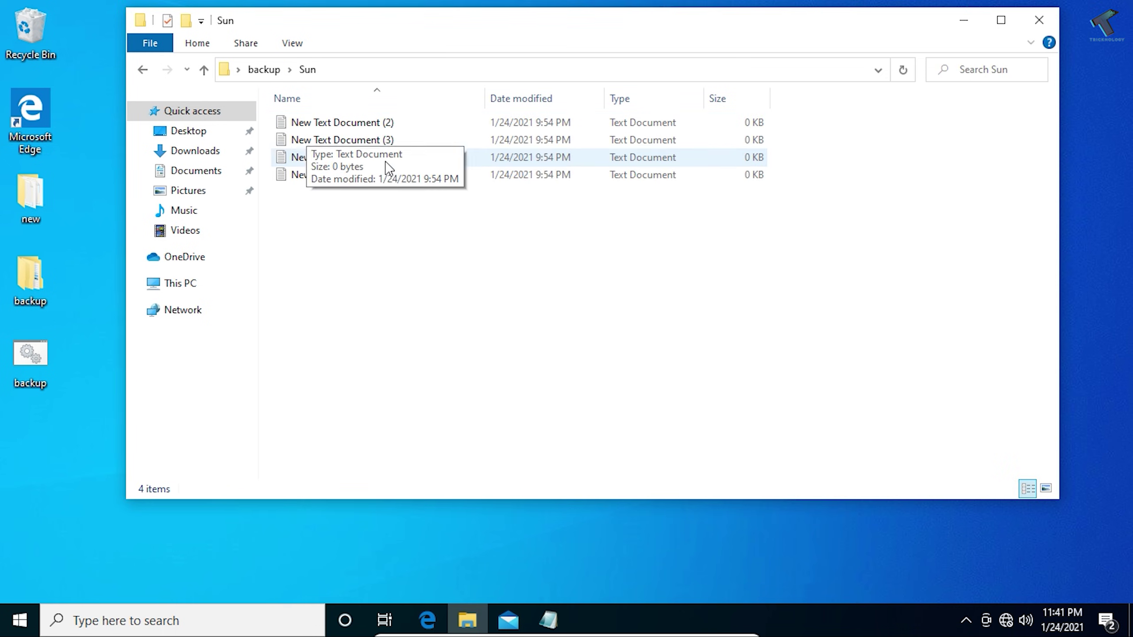
drag(341, 219, 336, 71)
click(143, 69)
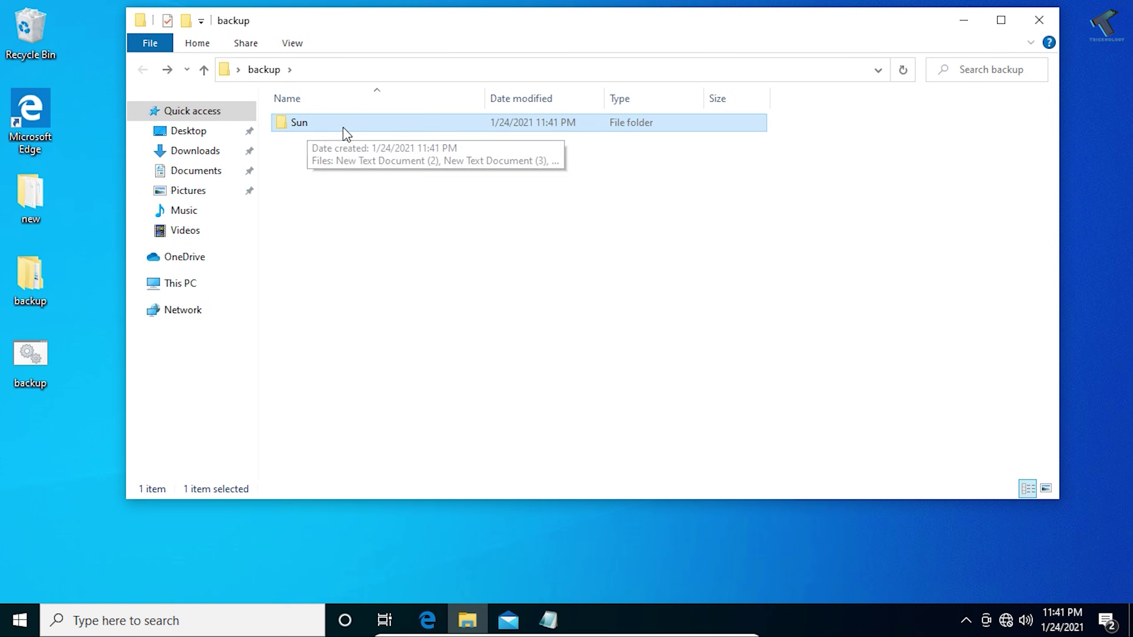
click(1039, 20)
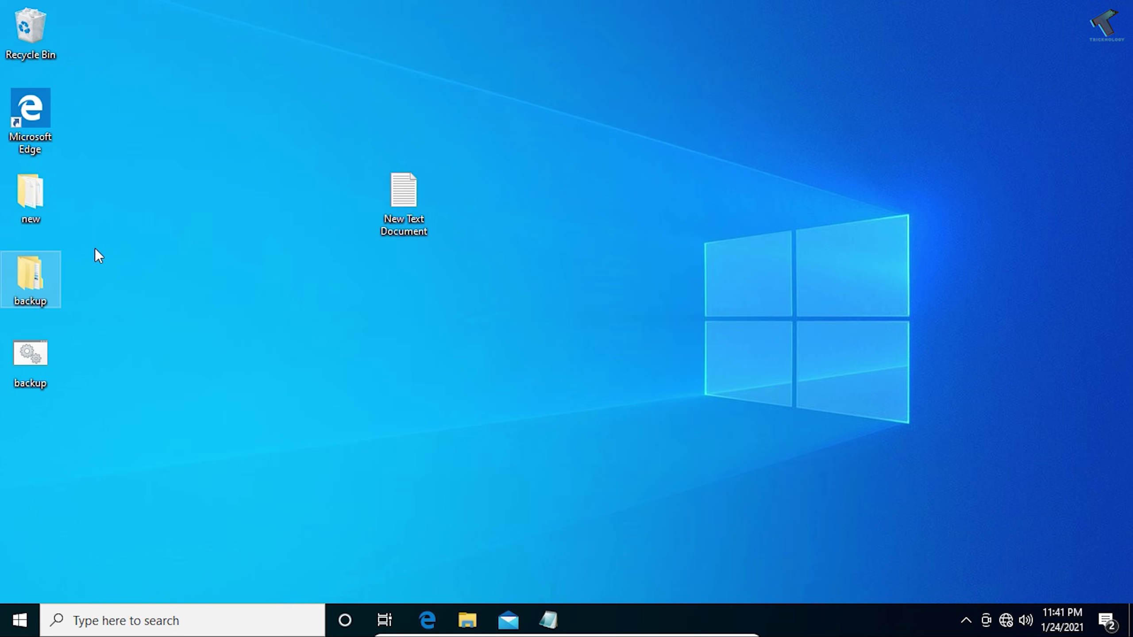
Permanently delete the Sun folder with Shift+Delete and close the backup window.
double_click(49, 263)
key(shift+Delete)
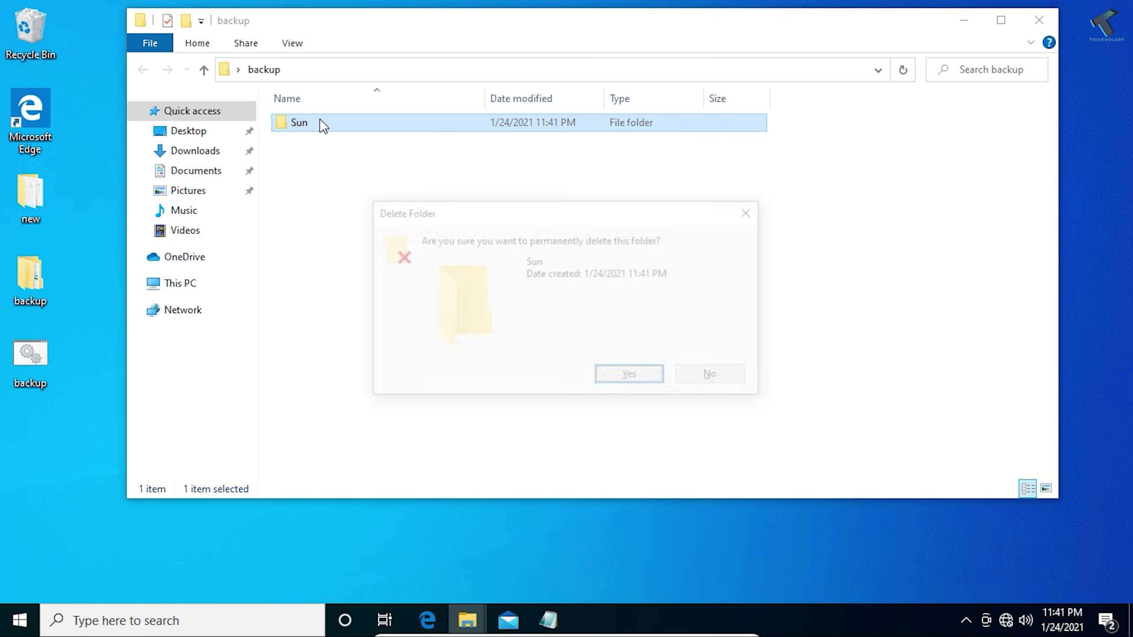
key(Return)
key(alt+F4)
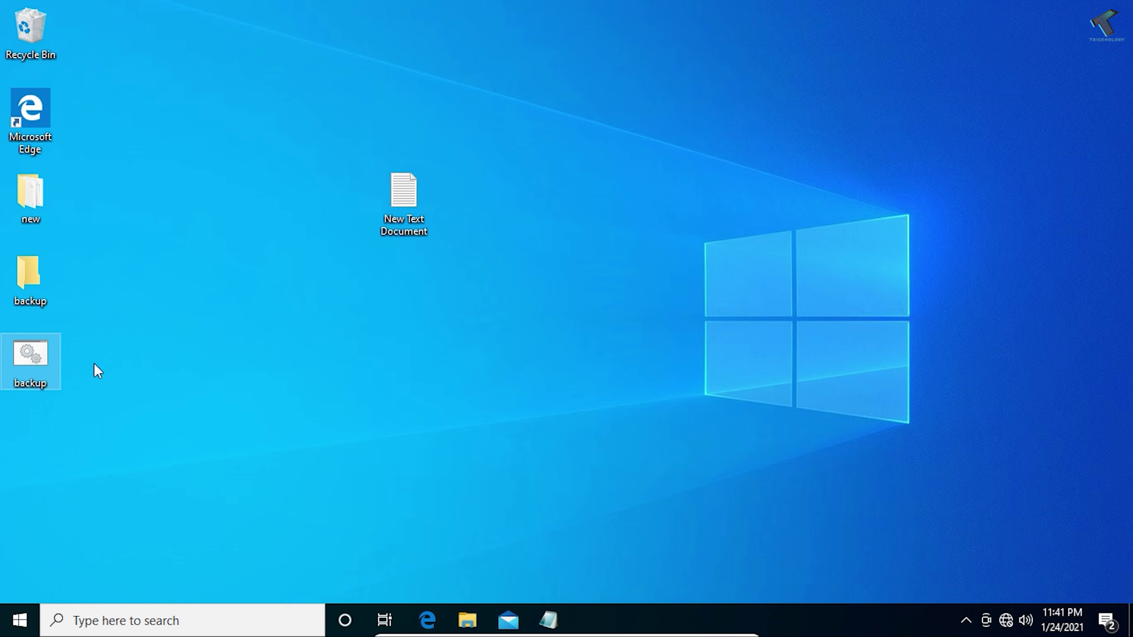
Launch Task Scheduler from Start search and begin a basic task named backup.
click(20, 620)
text(tas)
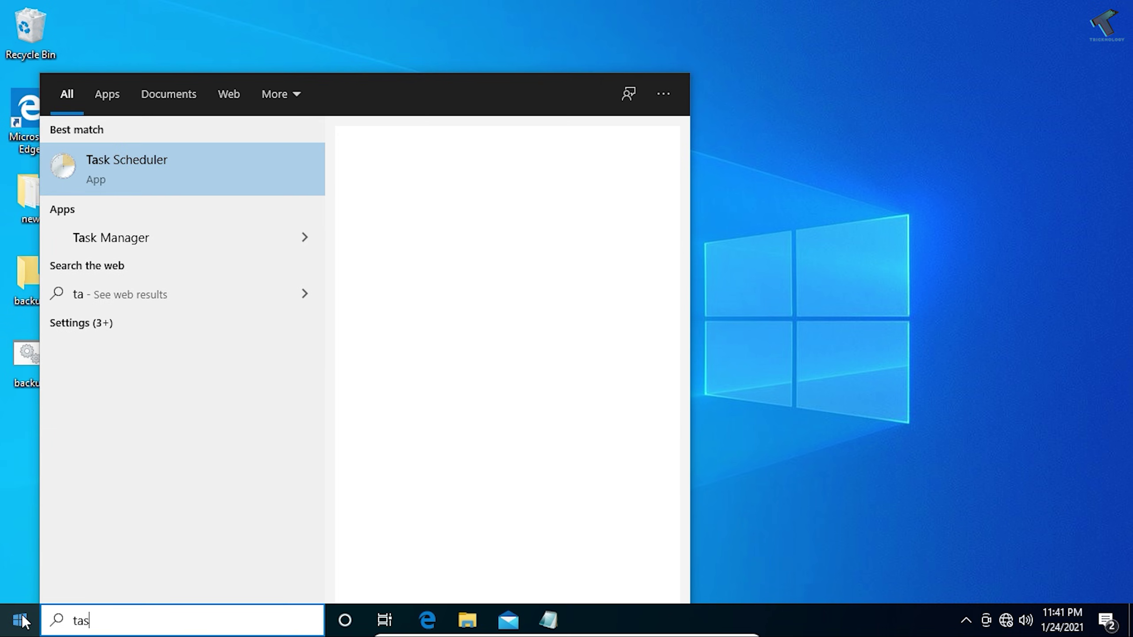
text(k sc)
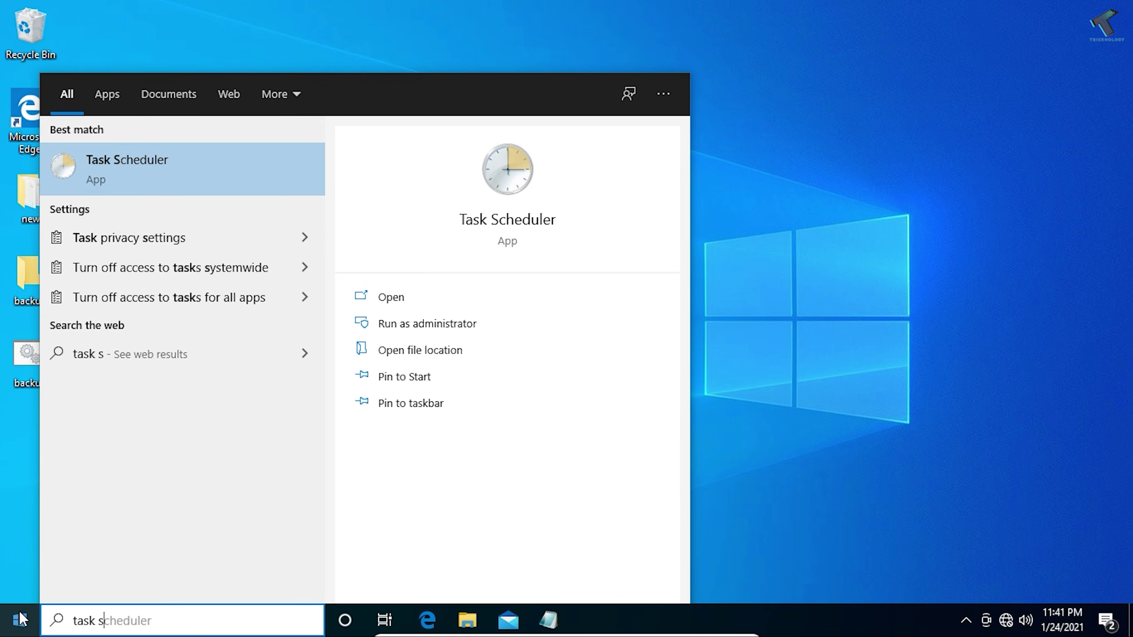
click(191, 178)
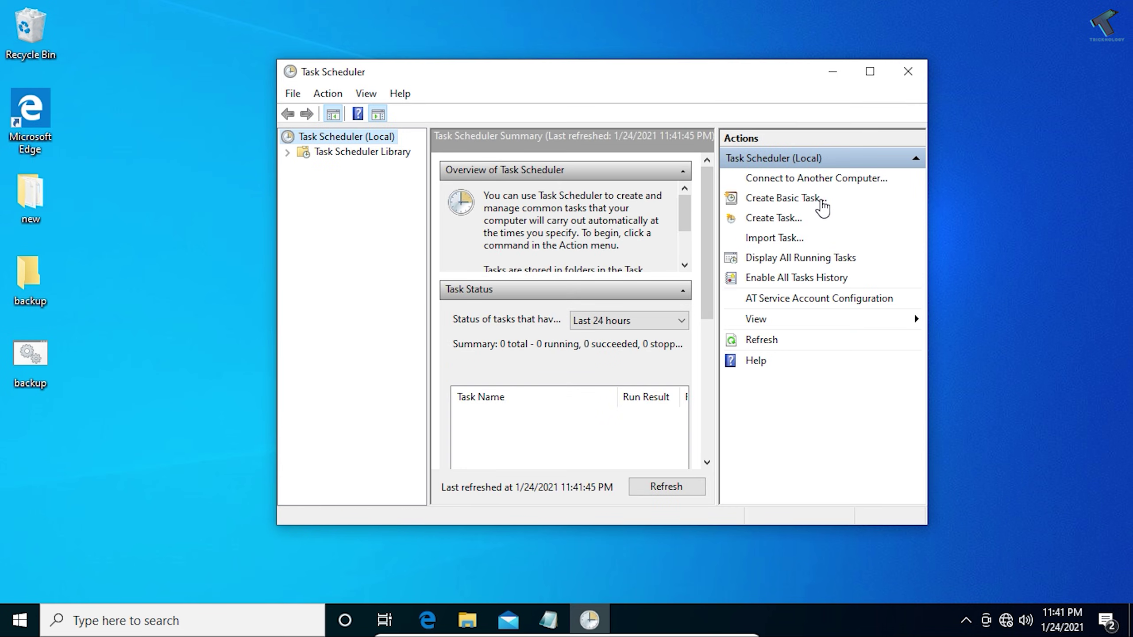
click(816, 206)
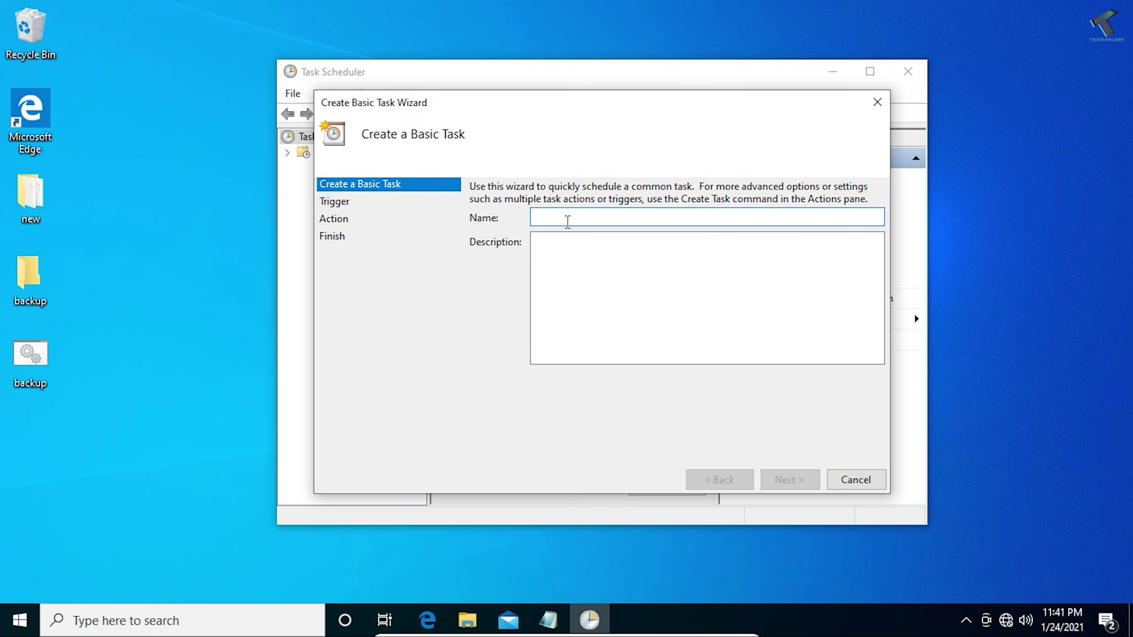
text(backup)
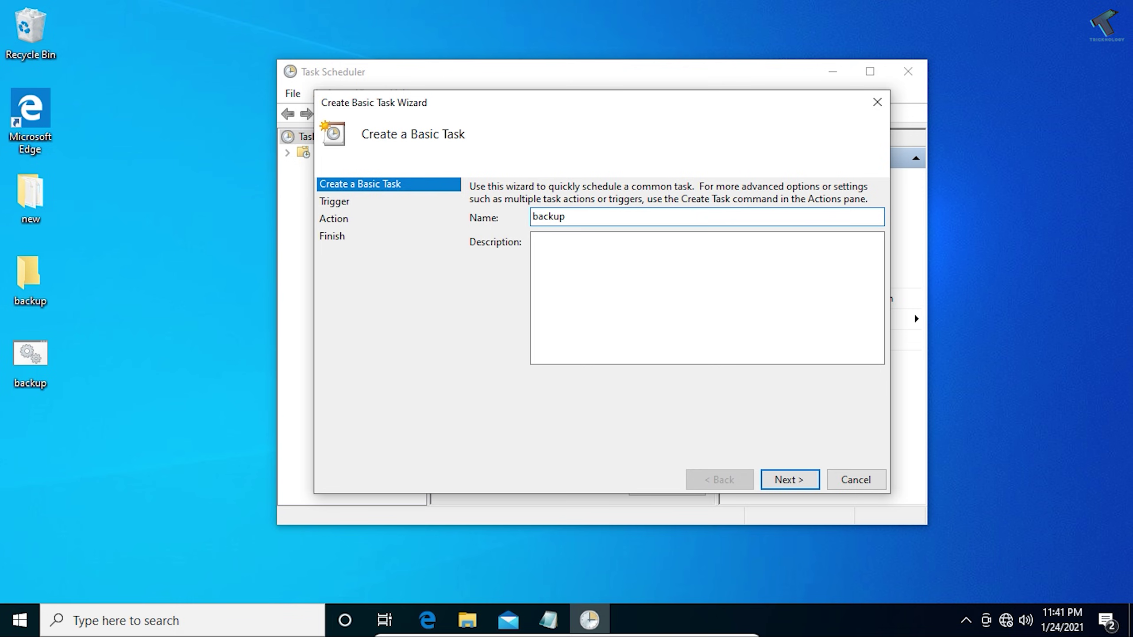
key(Return)
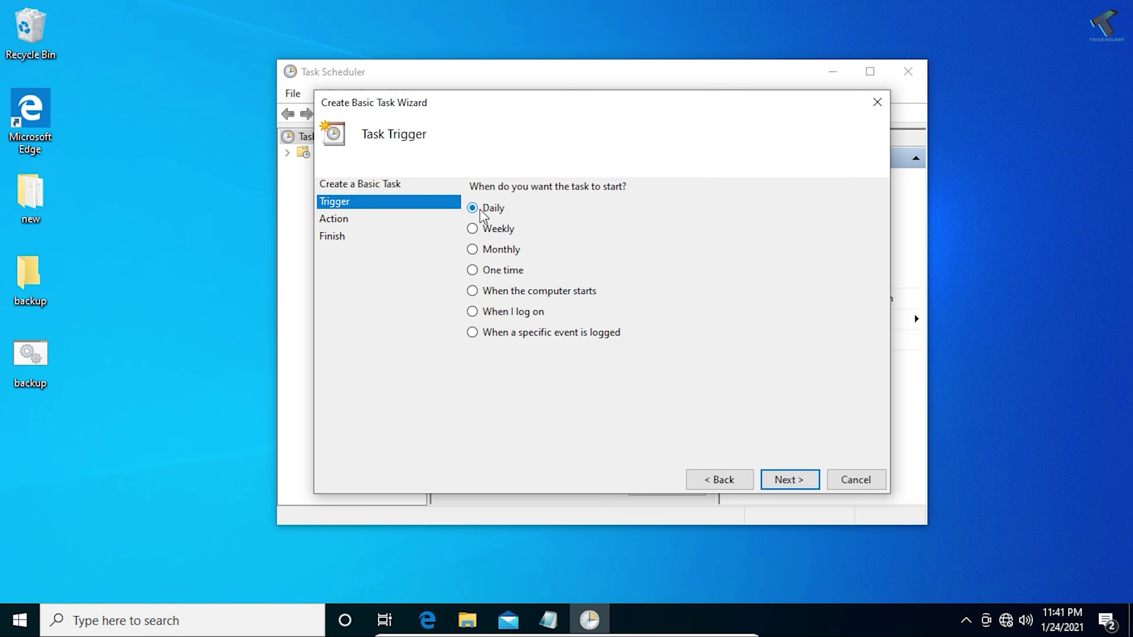
Choose 'When I log on' as the backup task's trigger and continue to the Action step.
click(475, 229)
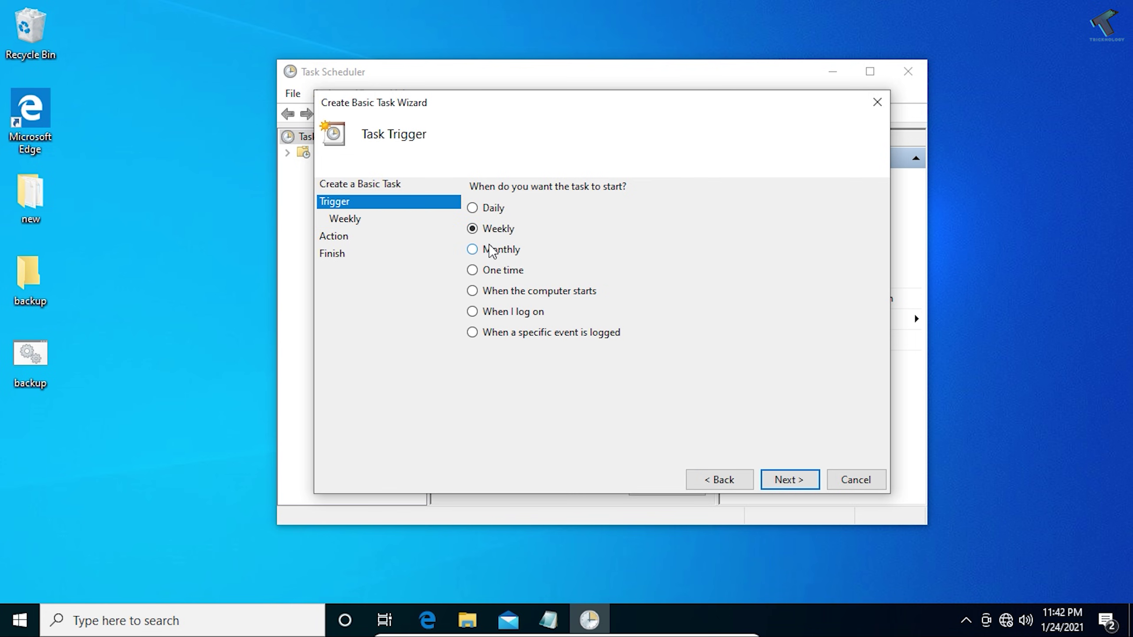
click(472, 250)
click(473, 270)
click(472, 312)
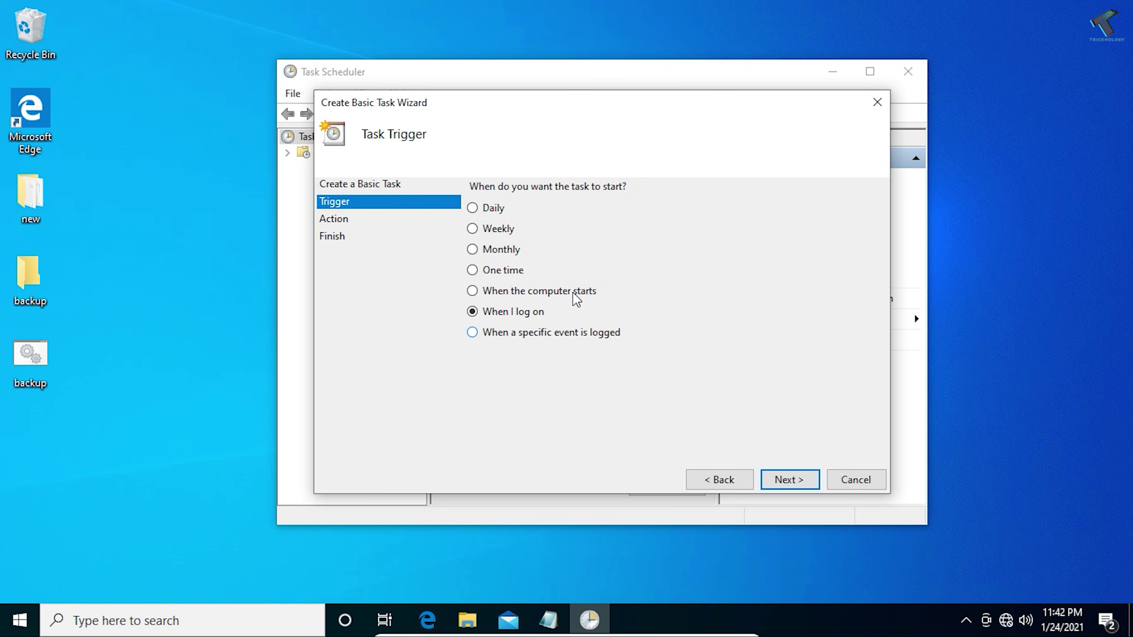
click(491, 209)
click(501, 319)
click(789, 482)
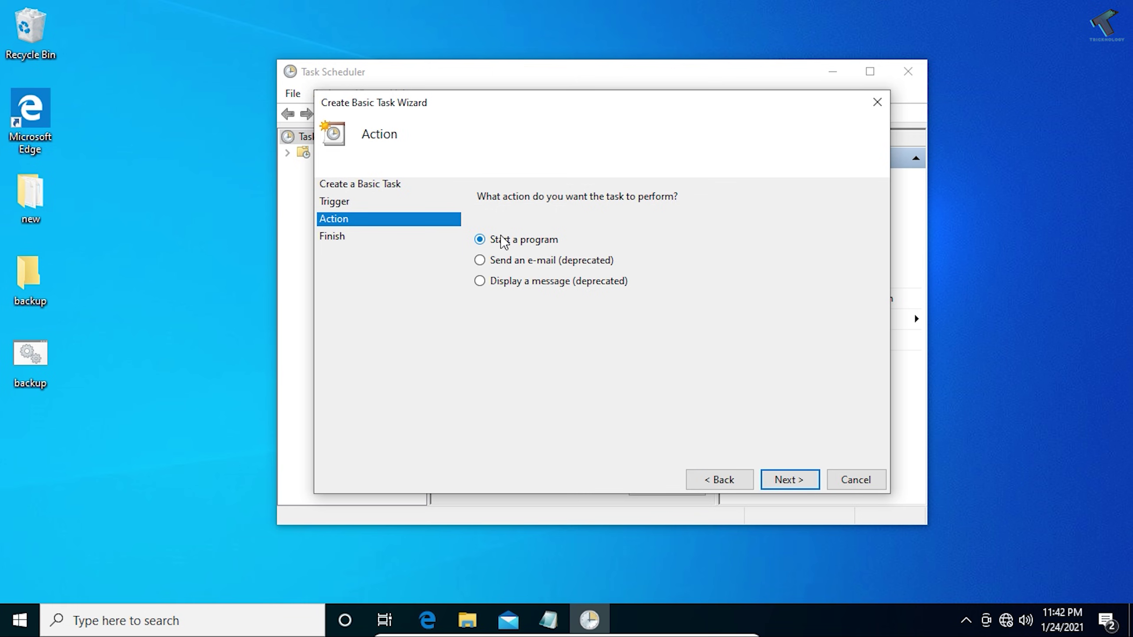
Set the task's action to start the program backup.bat from the Desktop.
click(789, 480)
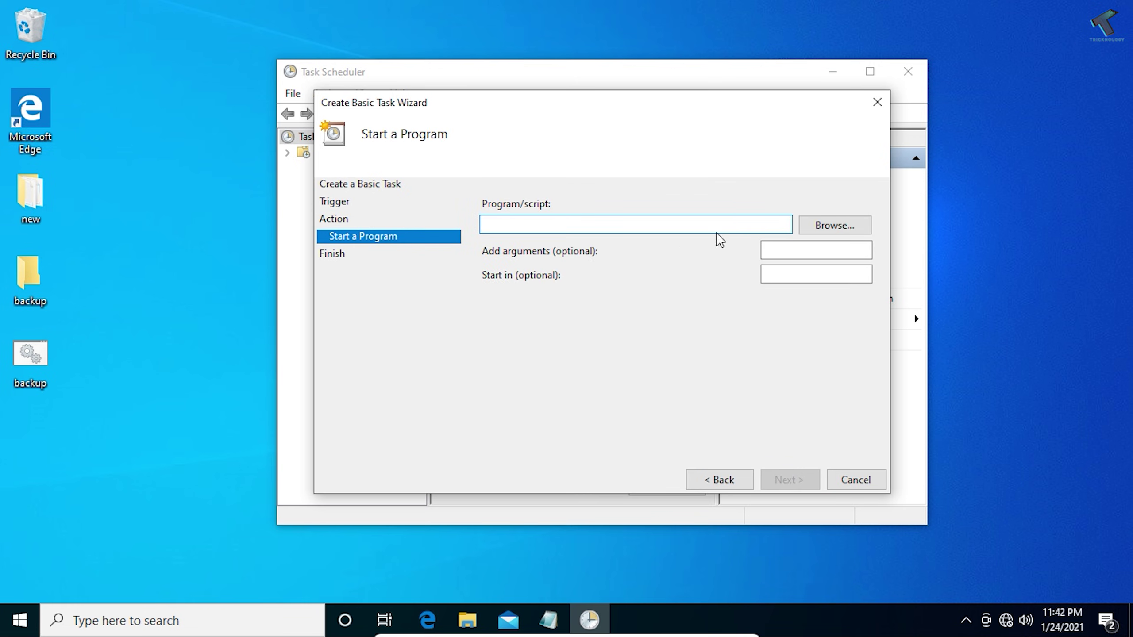
click(843, 236)
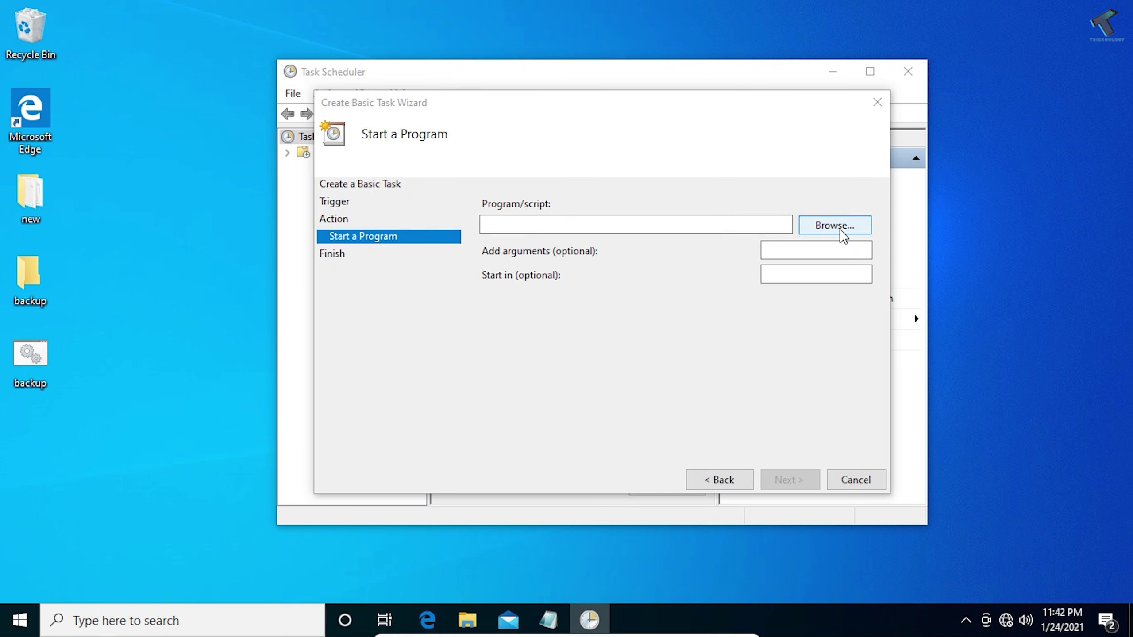
click(389, 247)
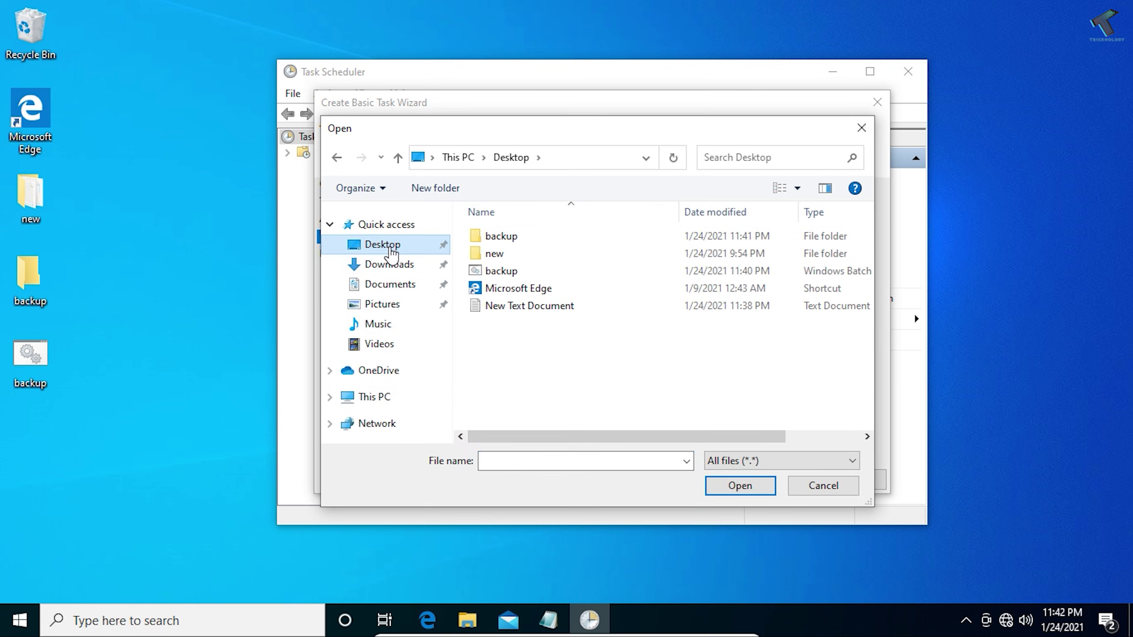
click(524, 276)
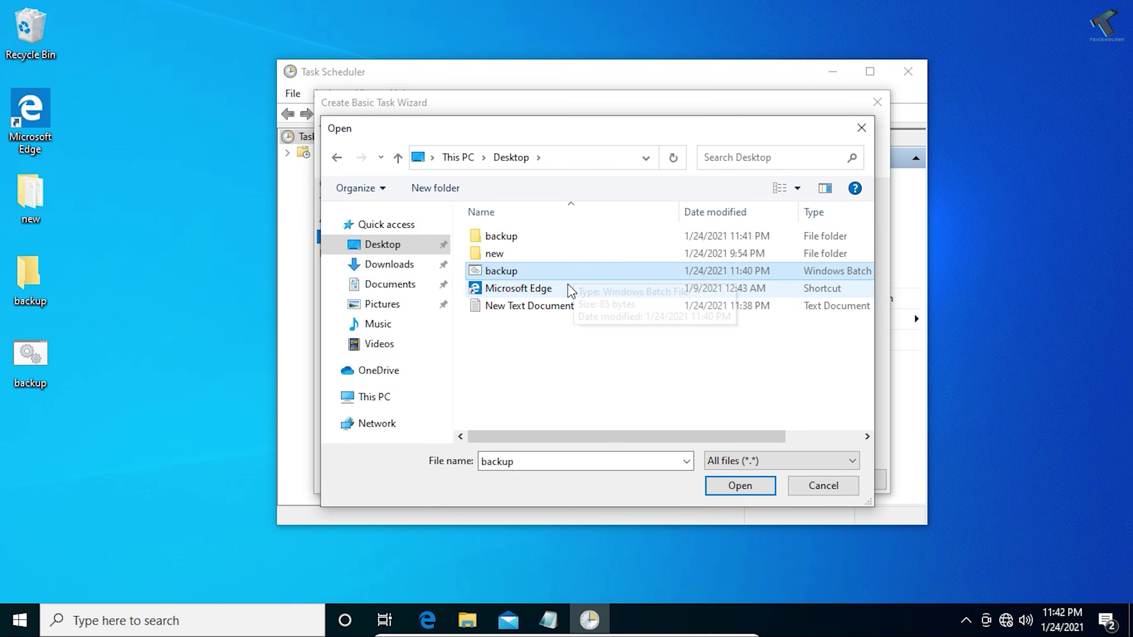
click(740, 487)
Check the C:\Users\test\Desktop\backup.bat path and finish creating the scheduled task.
double_click(586, 228)
click(712, 237)
double_click(588, 228)
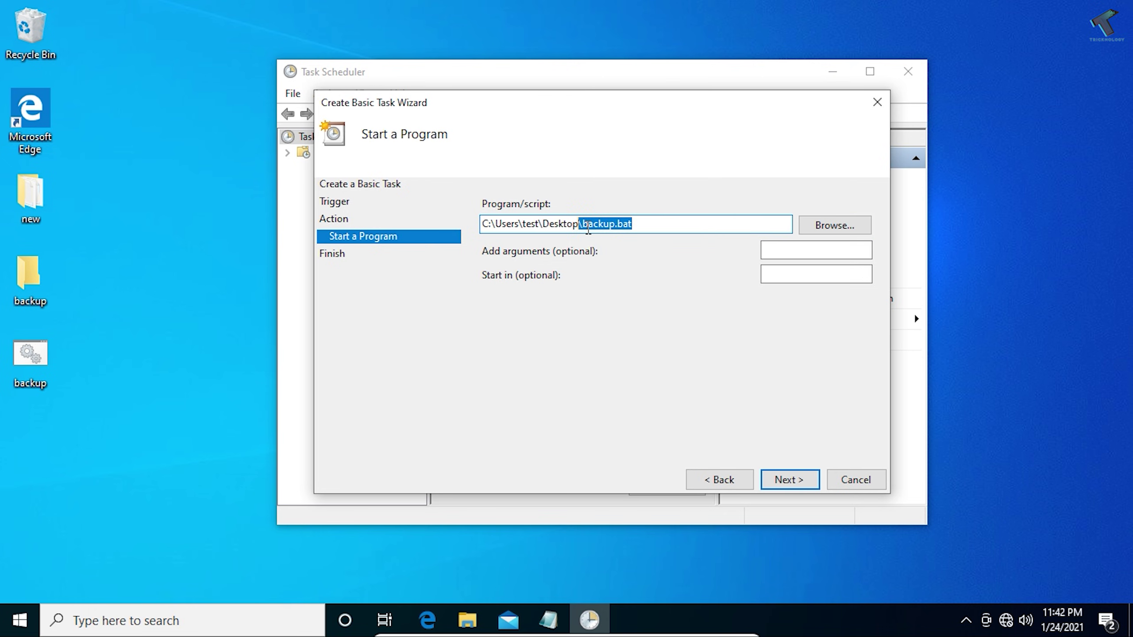
click(789, 478)
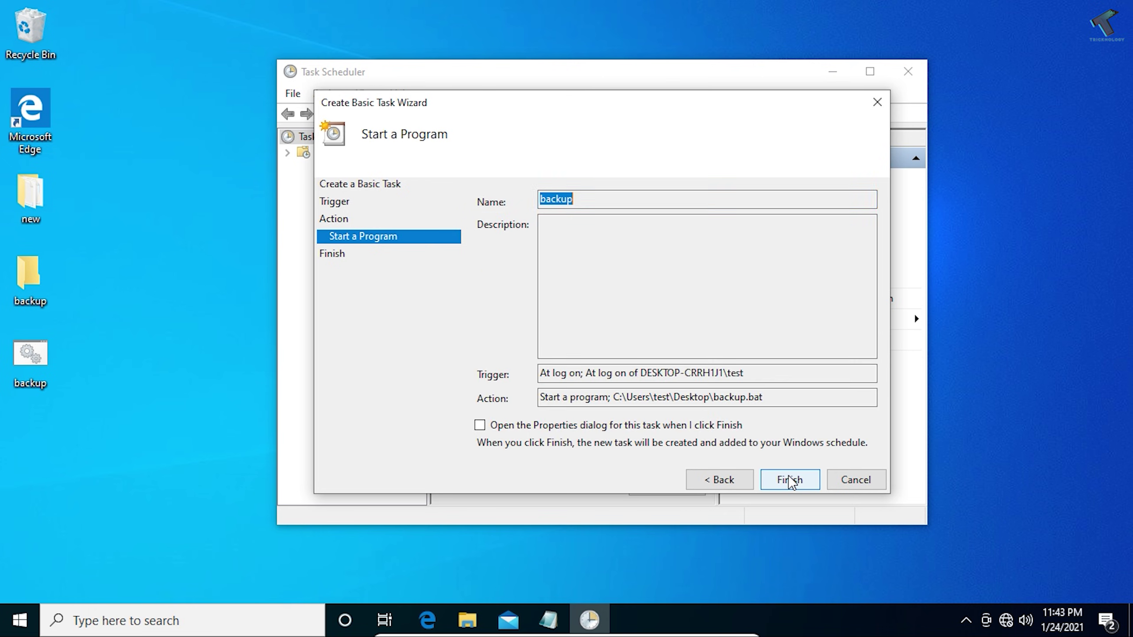
click(788, 477)
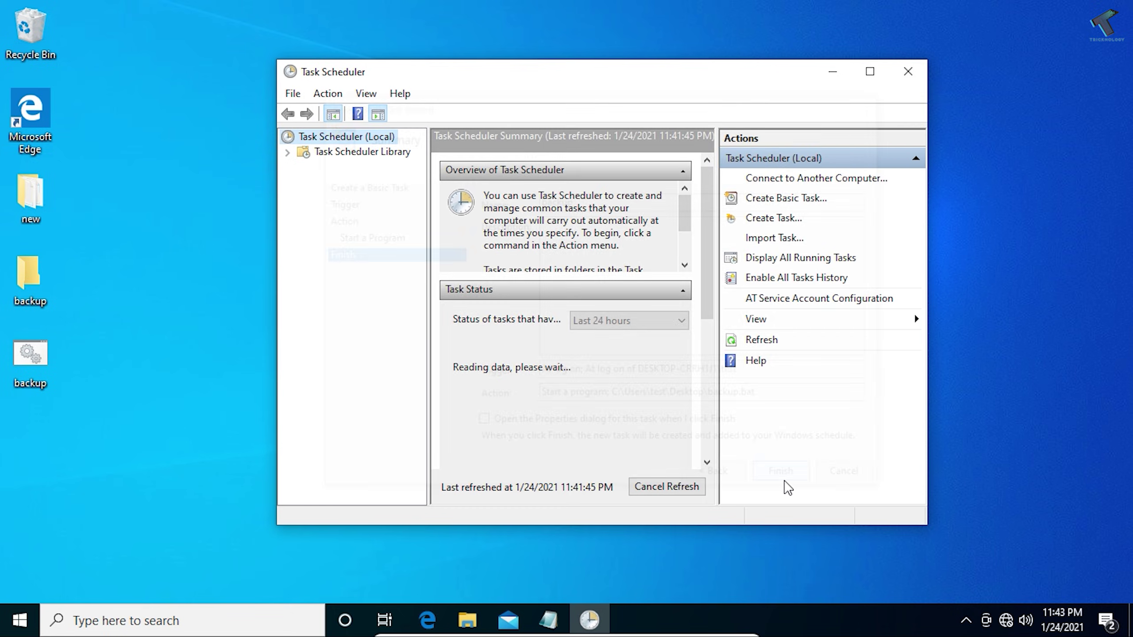
Close Task Scheduler and confirm the desktop backup folder is still empty.
click(908, 71)
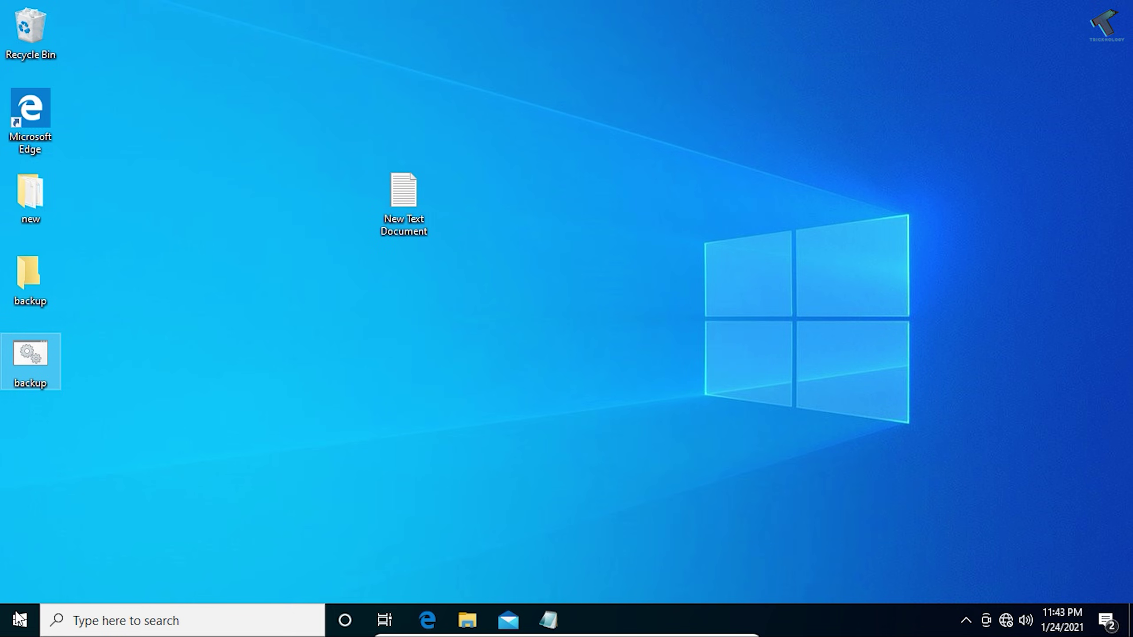
double_click(31, 279)
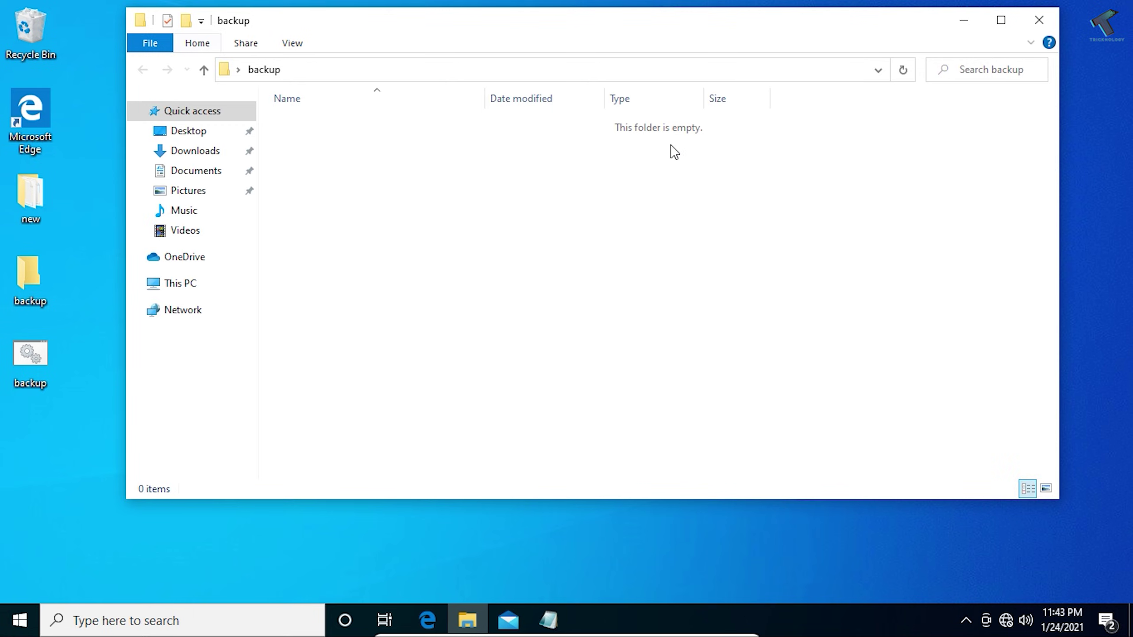
click(1038, 20)
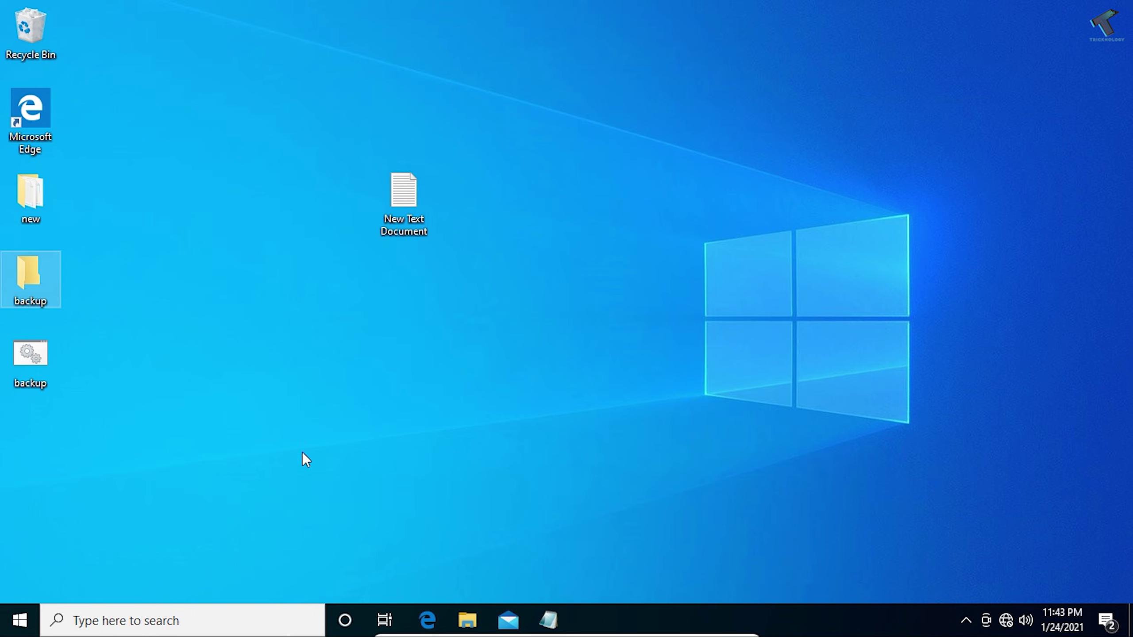
Restart the PC, then reopen the backup folder and select the newly created Sun folder.
click(30, 620)
click(20, 584)
click(50, 542)
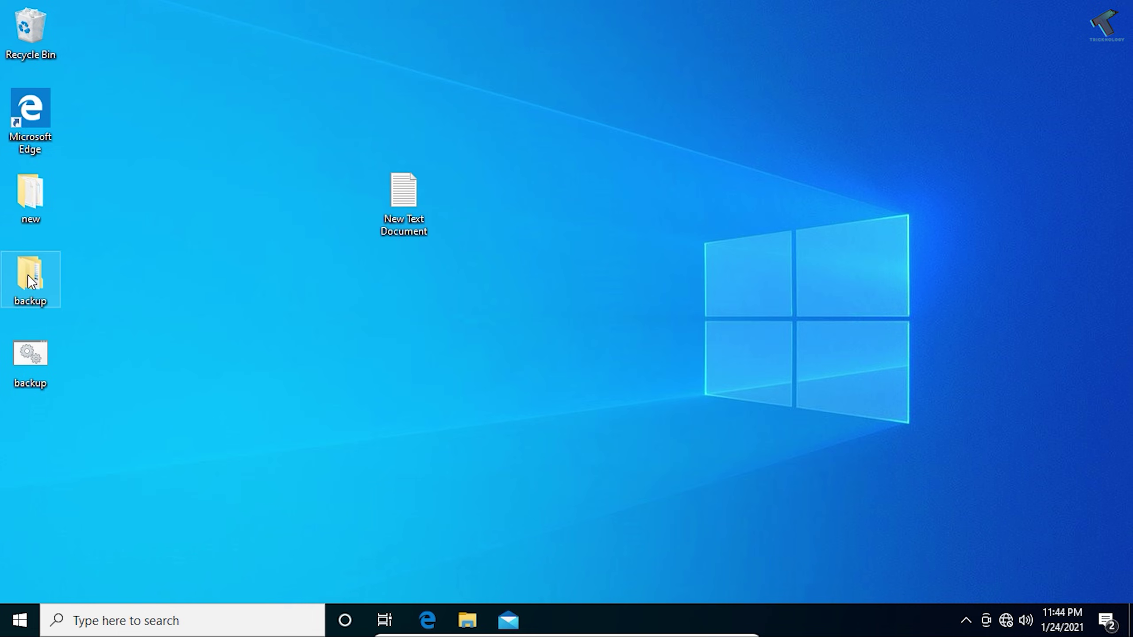
double_click(28, 275)
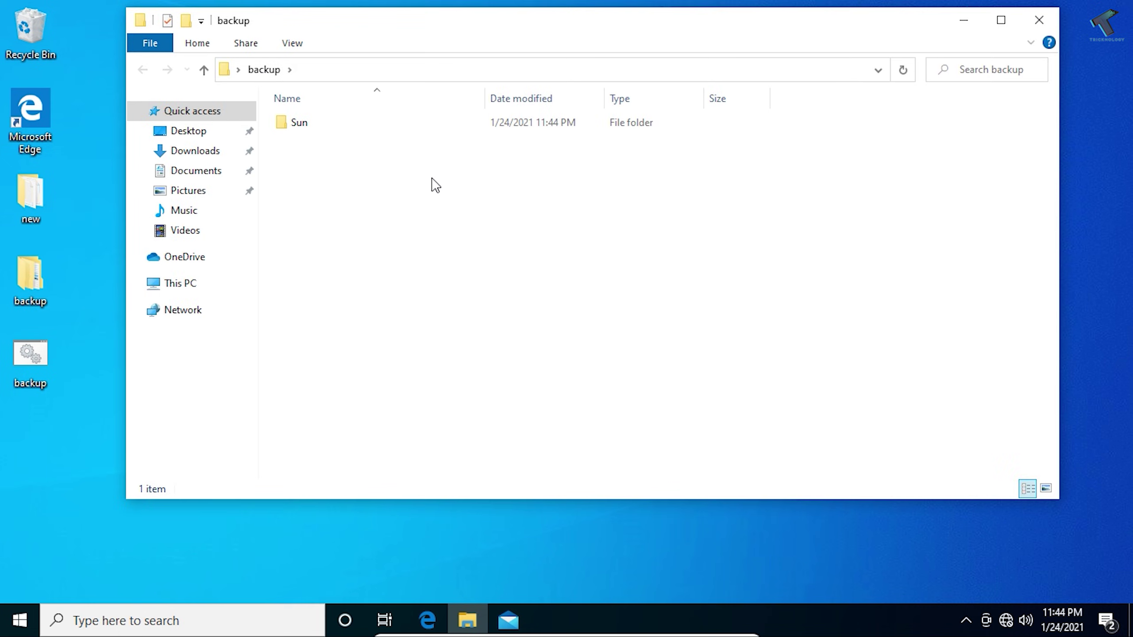
drag(433, 178, 285, 110)
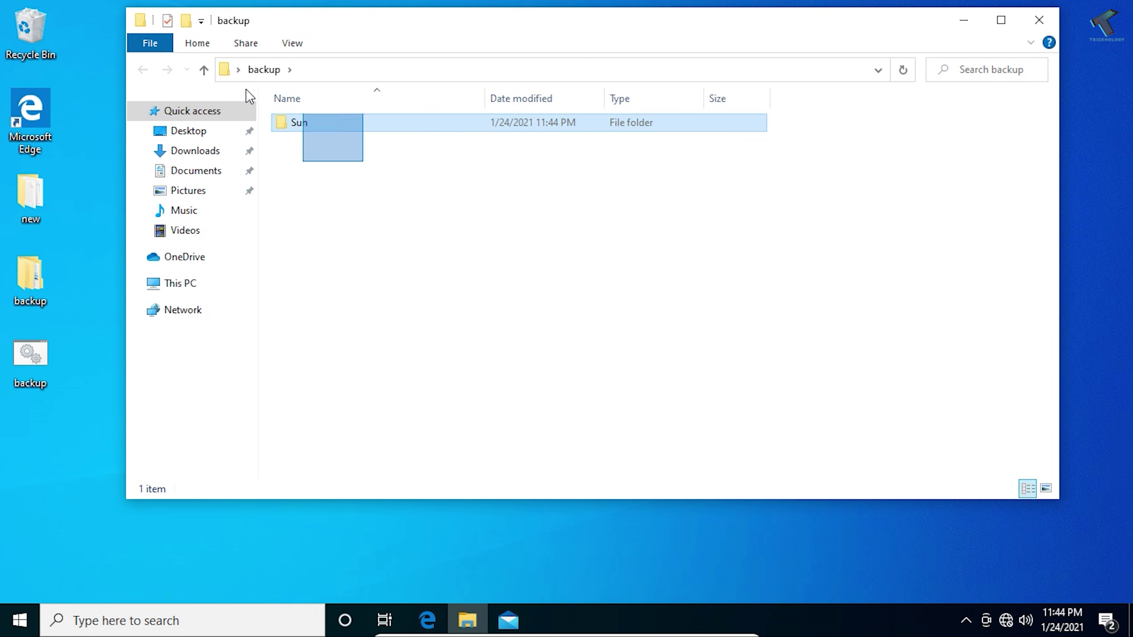